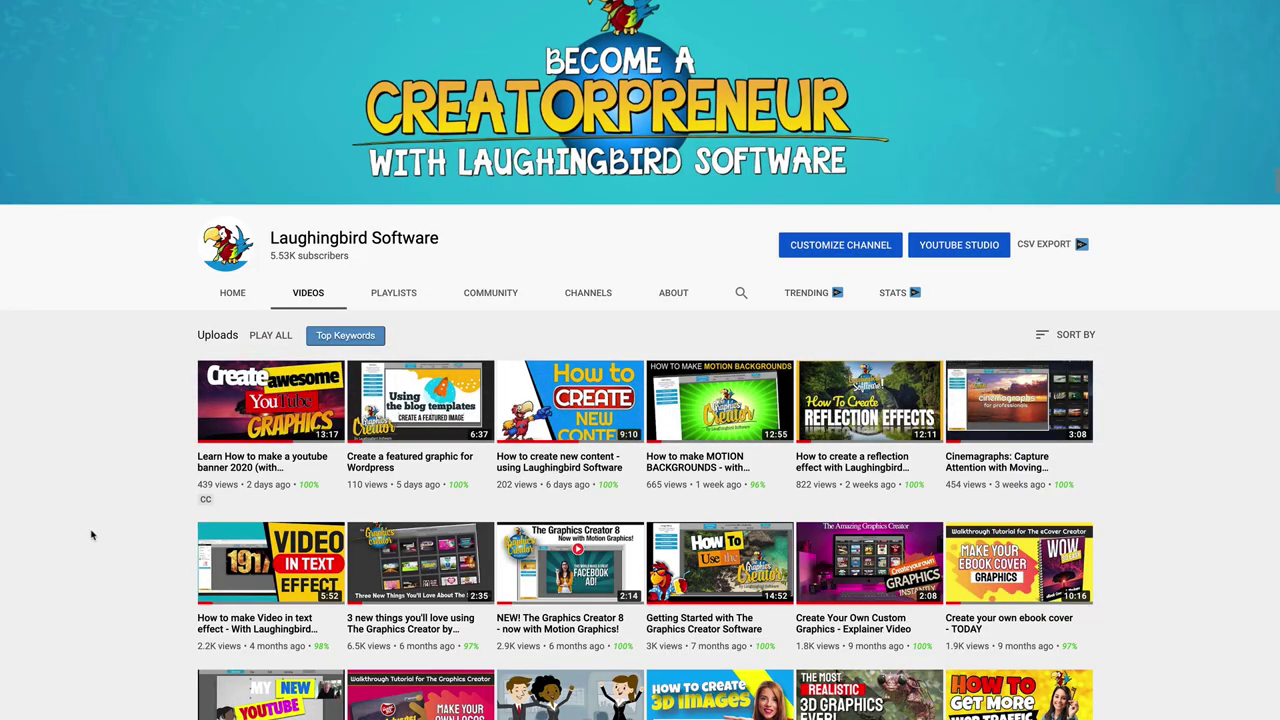
Launch The Graphics Creator and enlarge its window at the top-left of the screen.
{"action": "scroll", "coordinate": [91, 535], "scroll_direction": "down", "scroll_amount": 3}
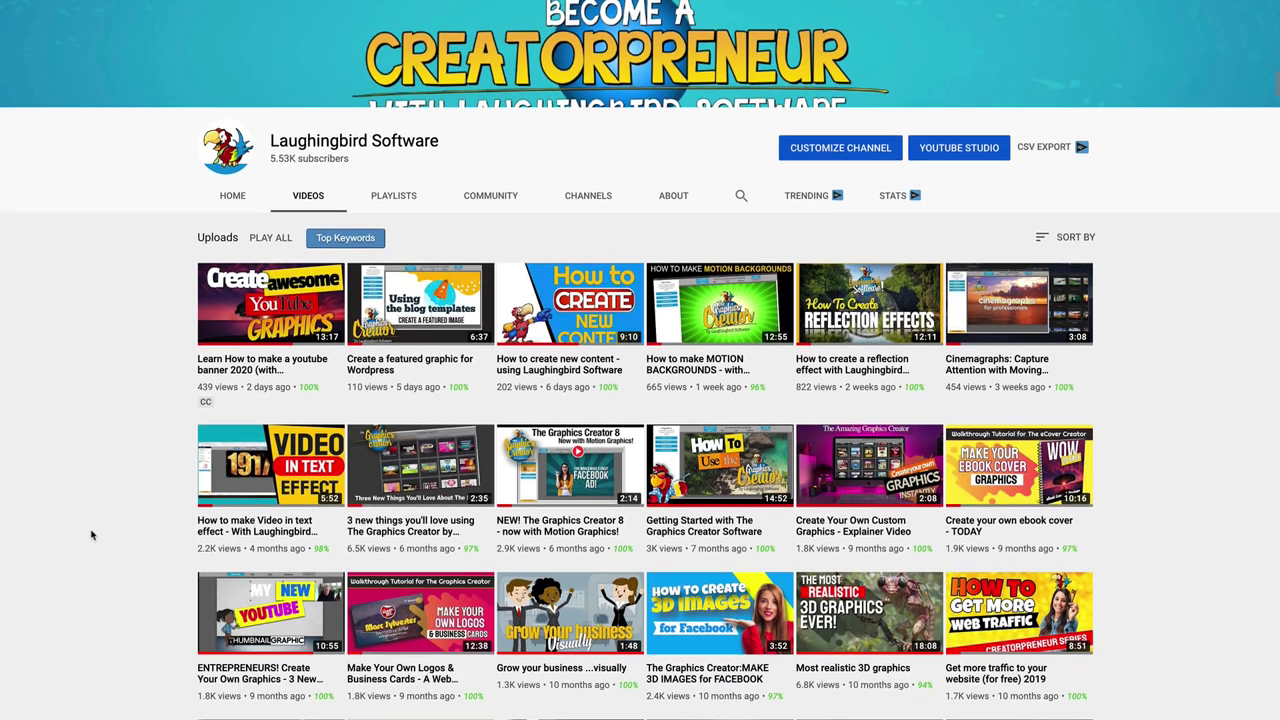
{"action": "scroll", "coordinate": [91, 531], "scroll_direction": "down", "scroll_amount": 2}
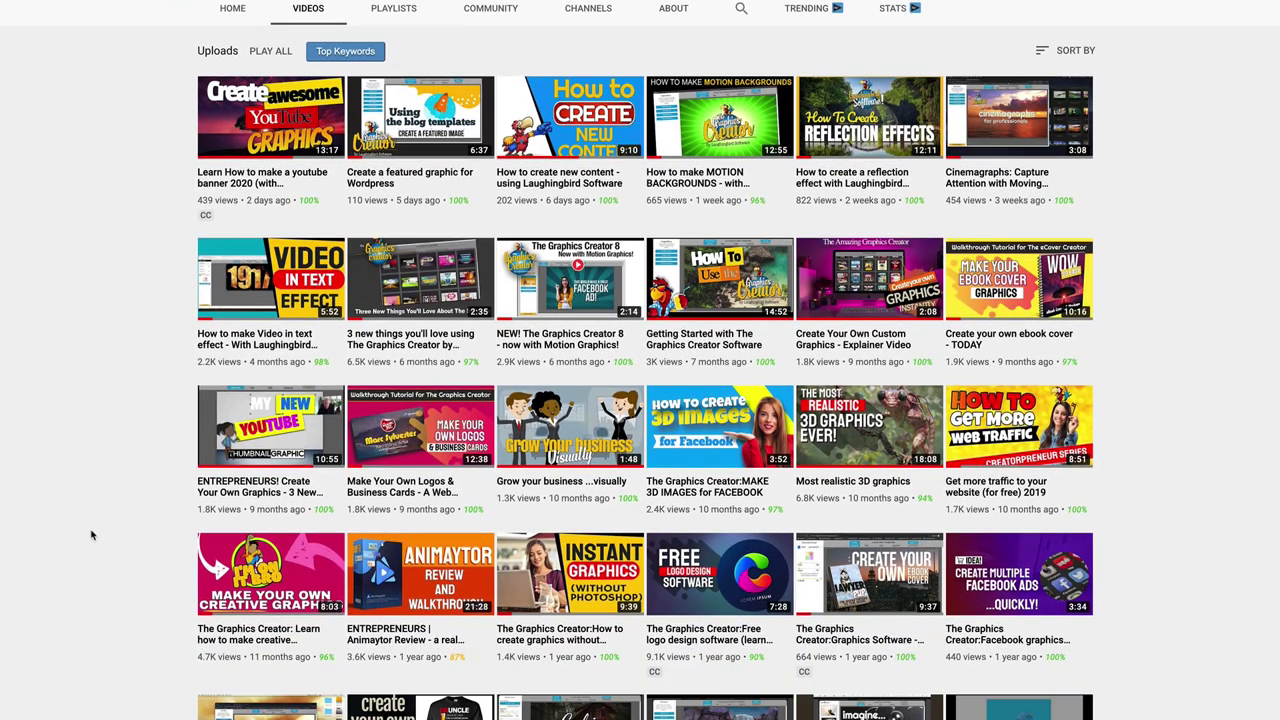
{"action": "scroll", "coordinate": [579, 357], "scroll_direction": "up", "scroll_amount": 5}
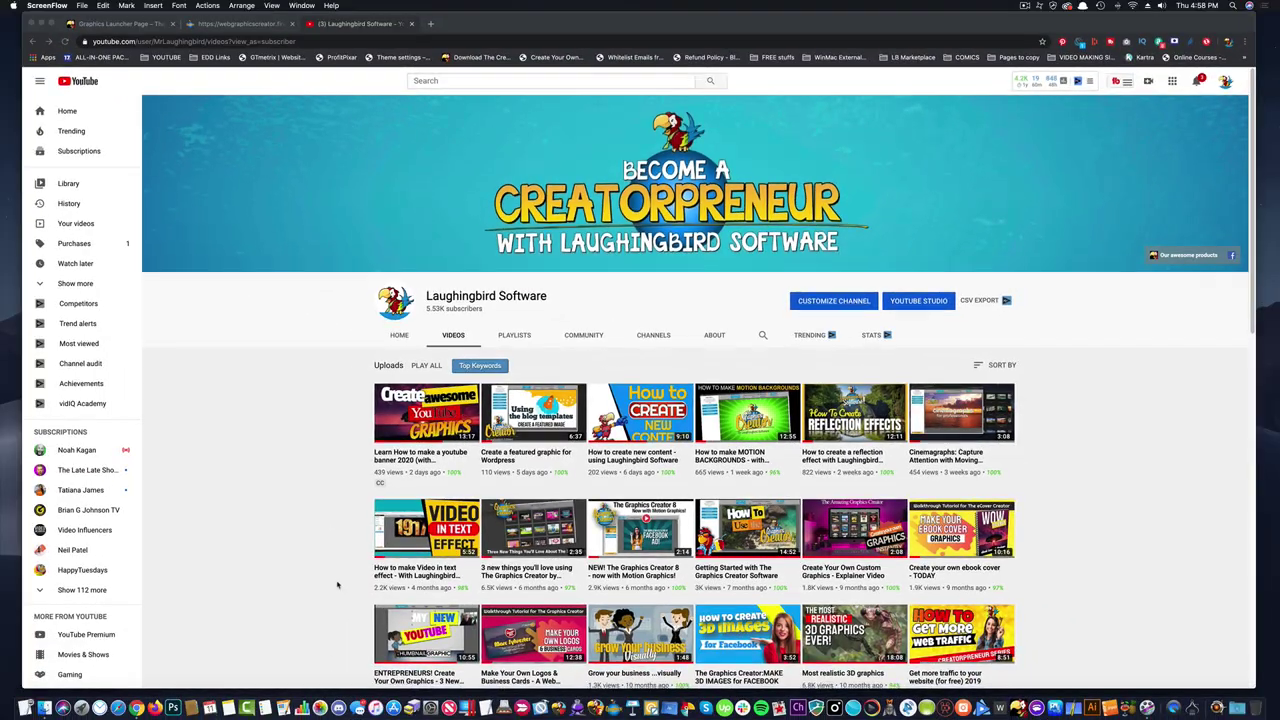
{"action": "scroll", "coordinate": [338, 583], "scroll_direction": "down", "scroll_amount": 1}
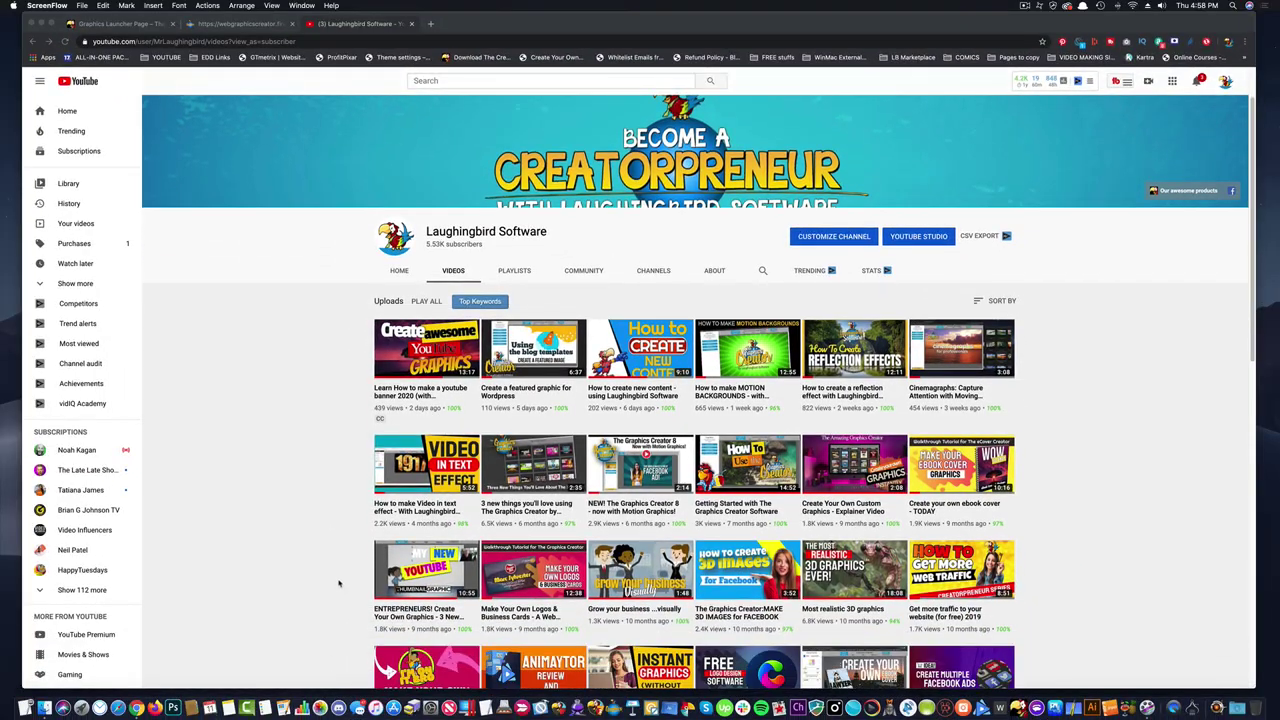
{"action": "scroll", "coordinate": [338, 583], "scroll_direction": "up", "scroll_amount": 1}
{"action": "left_click", "coordinate": [280, 532]}
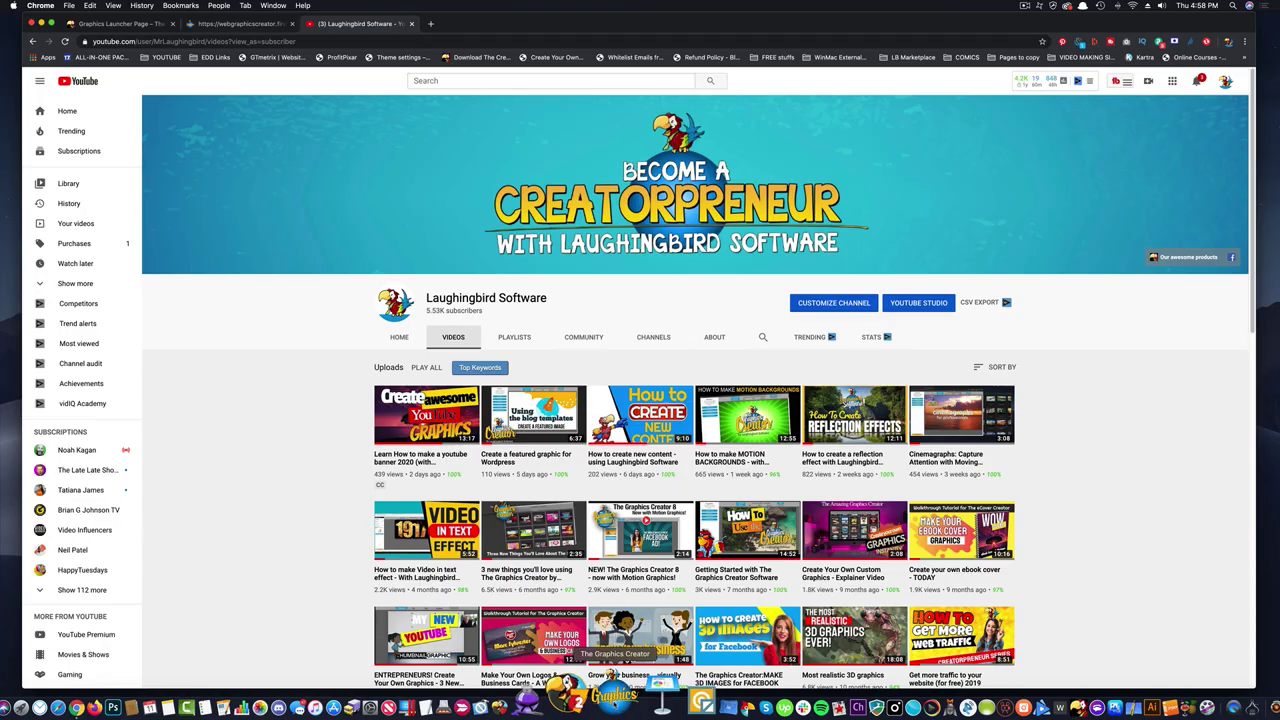
{"action": "left_click", "coordinate": [583, 693]}
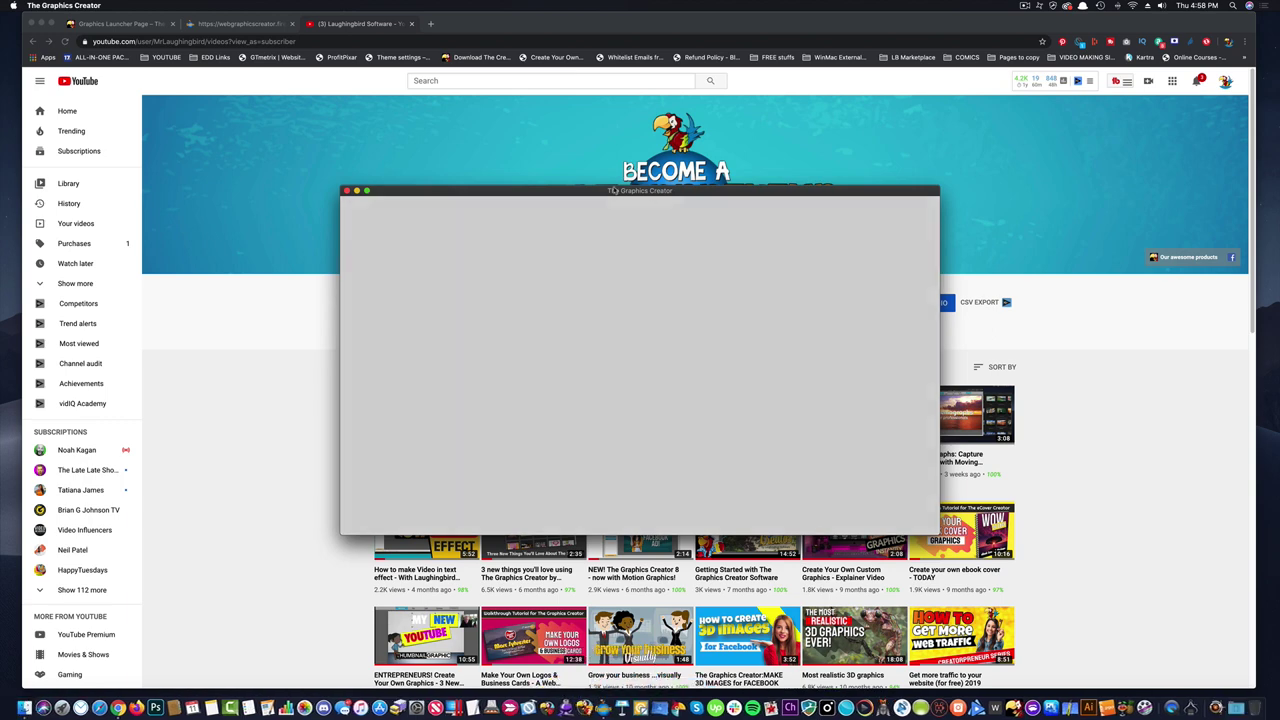
{"action": "left_click_drag", "start_coordinate": [597, 192], "coordinate": [430, 86]}
{"action": "left_click_drag", "start_coordinate": [768, 424], "coordinate": [1176, 648]}
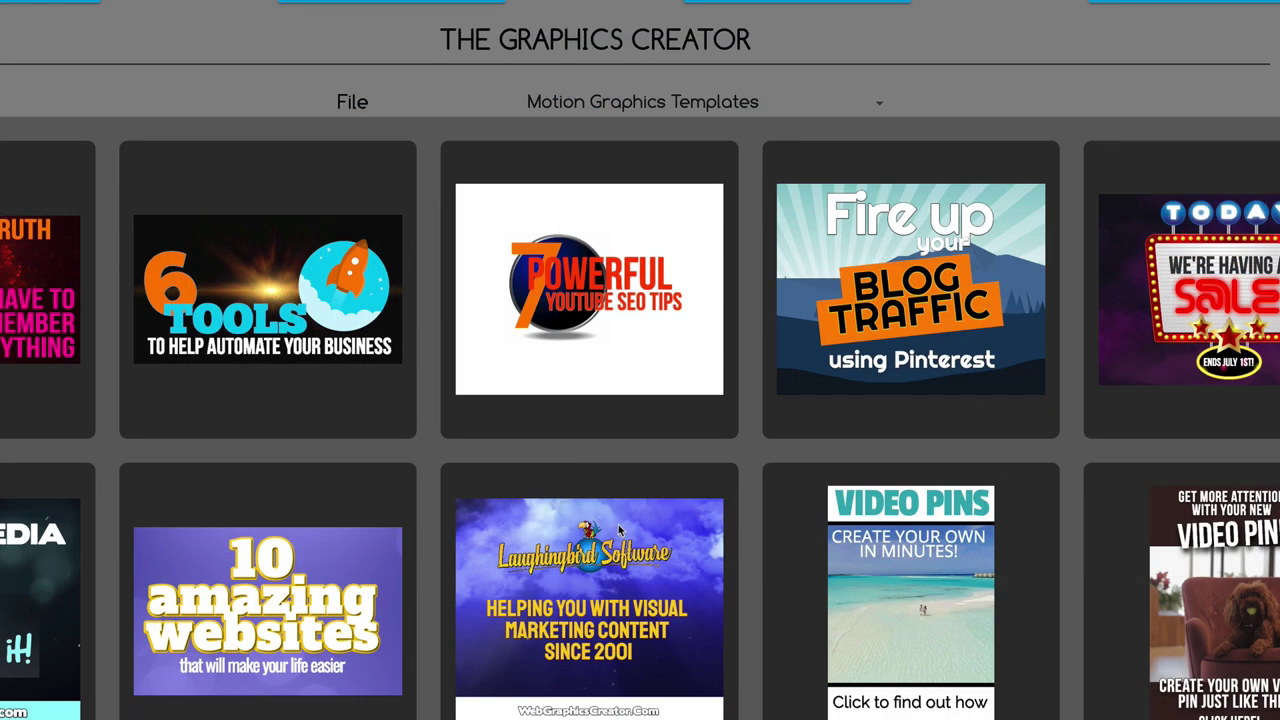
Browse the YouTube_Banners designs from the category list.
{"action": "left_click", "coordinate": [622, 106]}
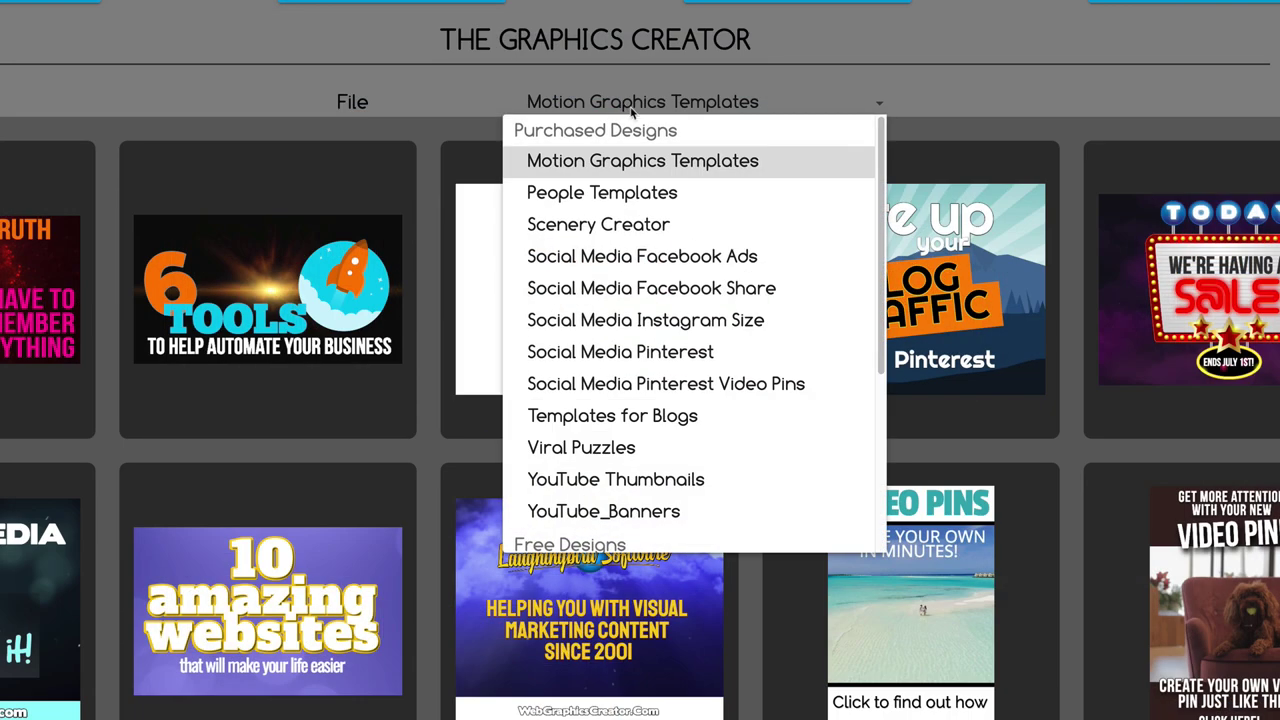
{"action": "left_click", "coordinate": [614, 511]}
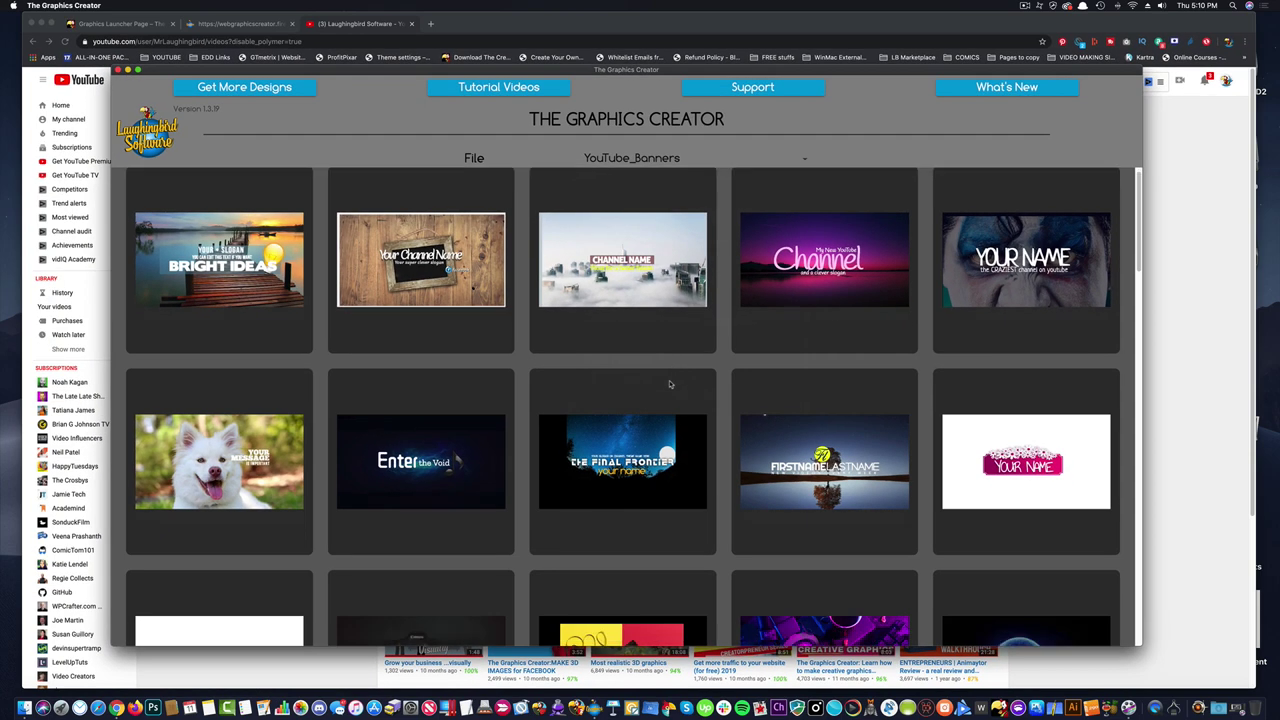
{"action": "scroll", "coordinate": [670, 384], "scroll_direction": "down", "scroll_amount": 5}
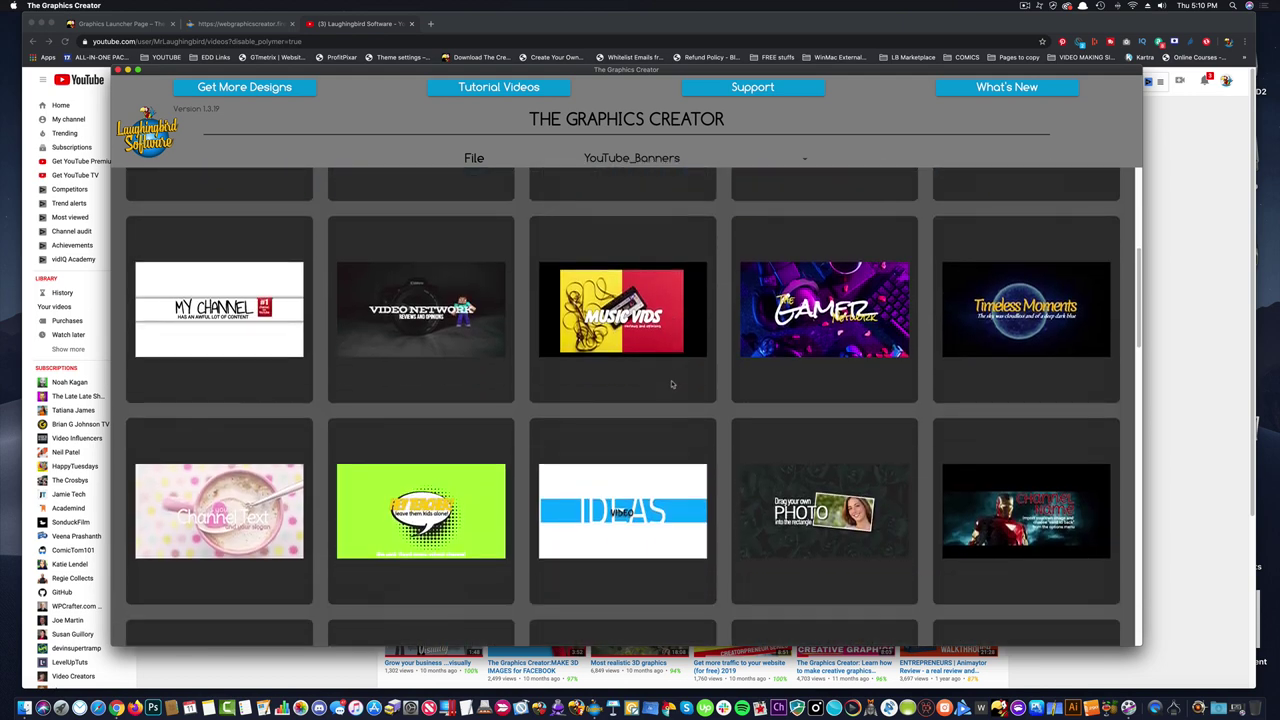
{"action": "scroll", "coordinate": [672, 383], "scroll_direction": "down", "scroll_amount": 3}
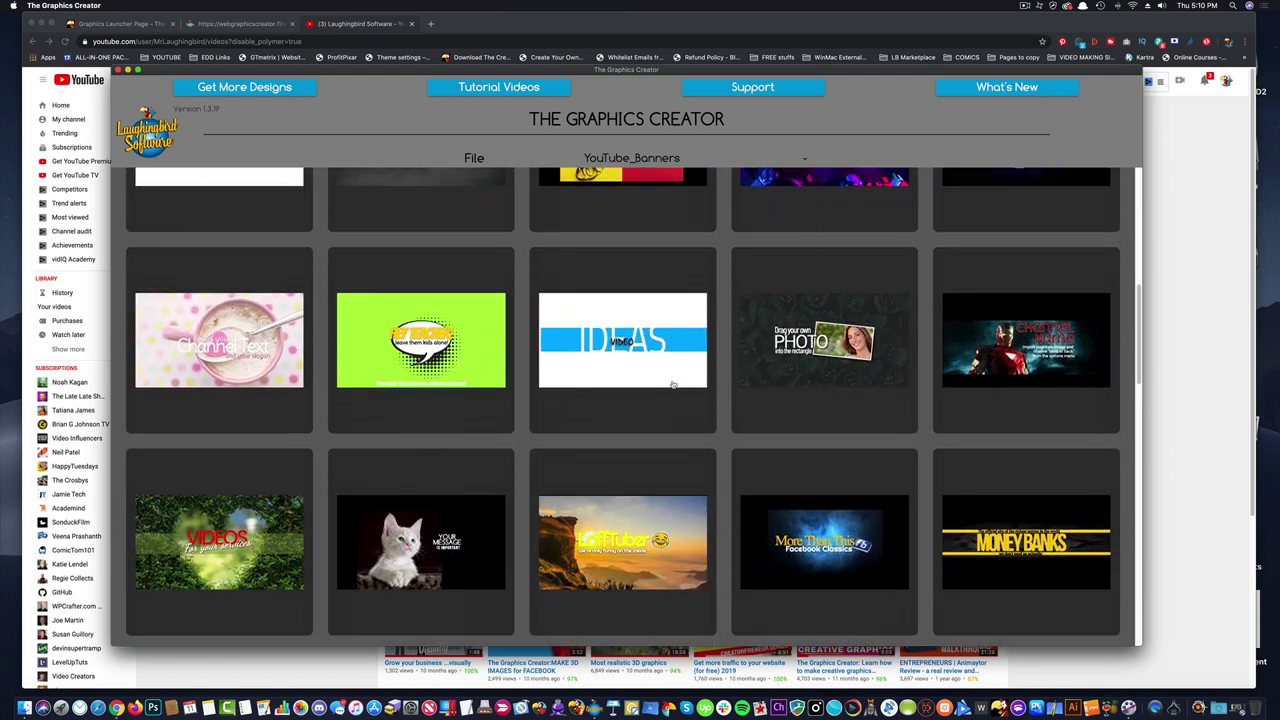
{"action": "scroll", "coordinate": [673, 385], "scroll_direction": "down", "scroll_amount": 3}
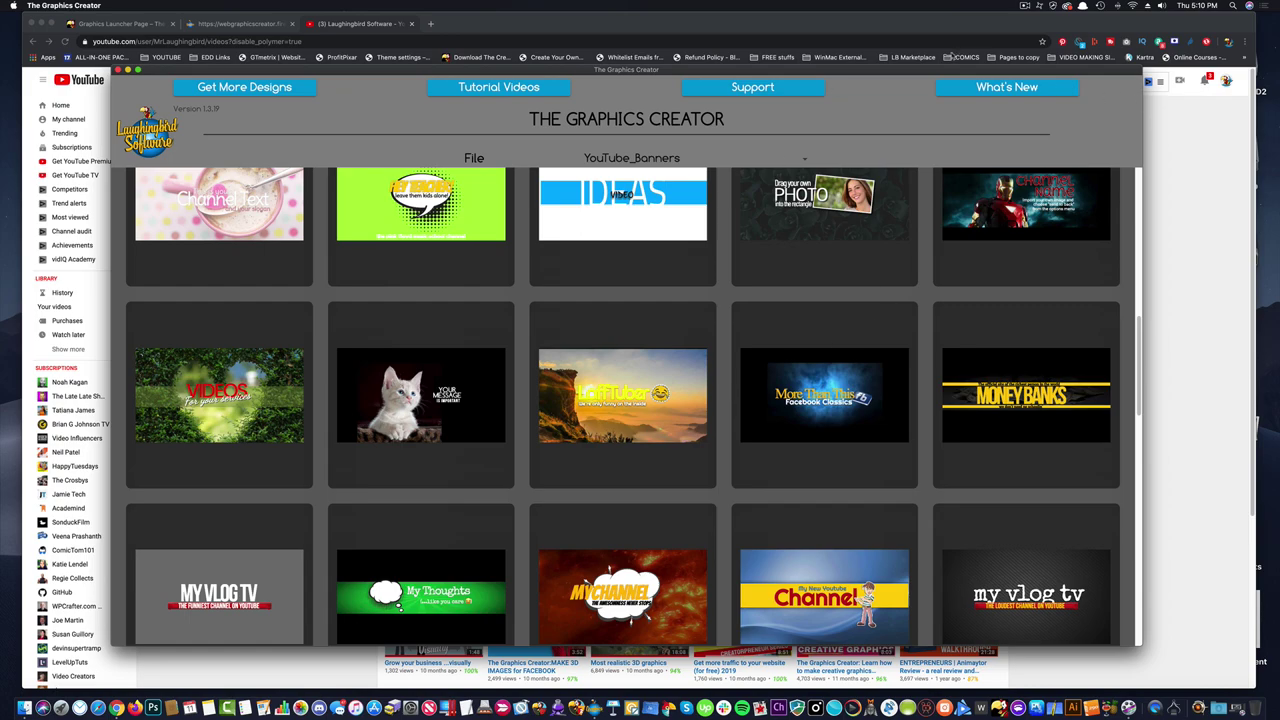
Check the channel page, then switch the gallery to YouTube Thumbnails designs.
{"action": "left_click_drag", "start_coordinate": [906, 70], "coordinate": [1050, 303]}
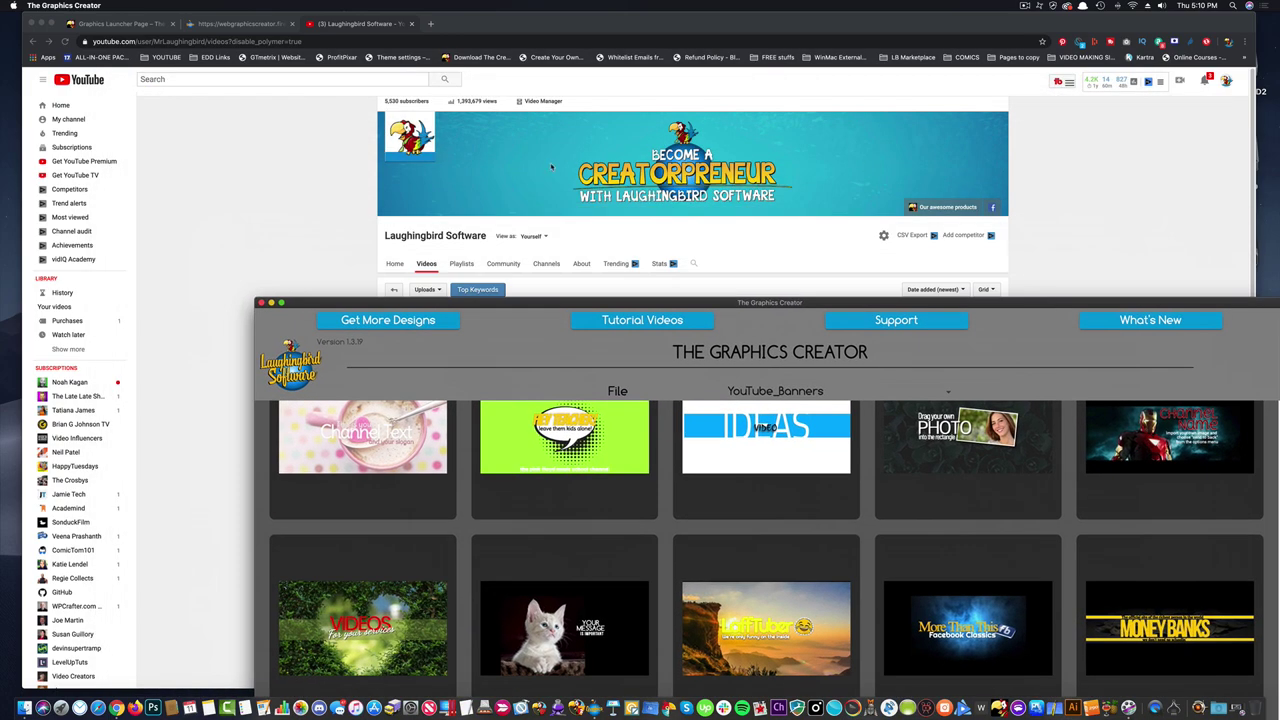
{"action": "left_click", "coordinate": [281, 207]}
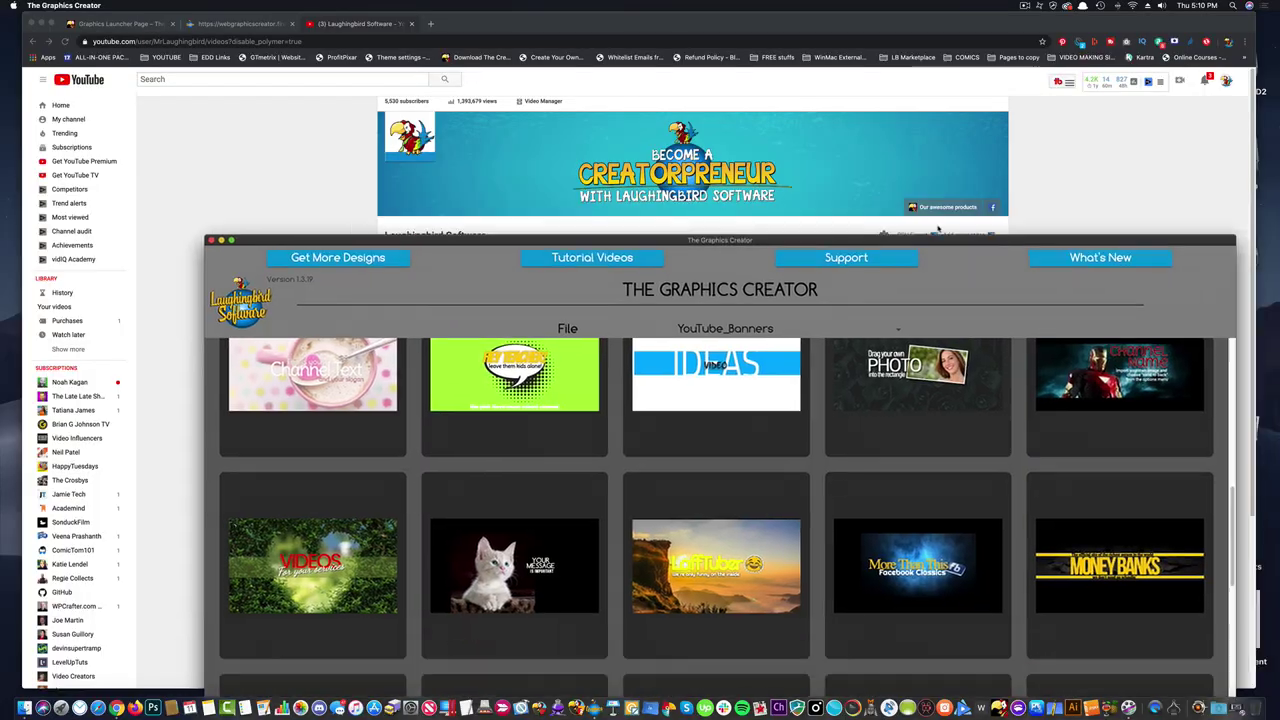
{"action": "left_click_drag", "start_coordinate": [967, 254], "coordinate": [844, 0]}
{"action": "left_click", "coordinate": [660, 139]}
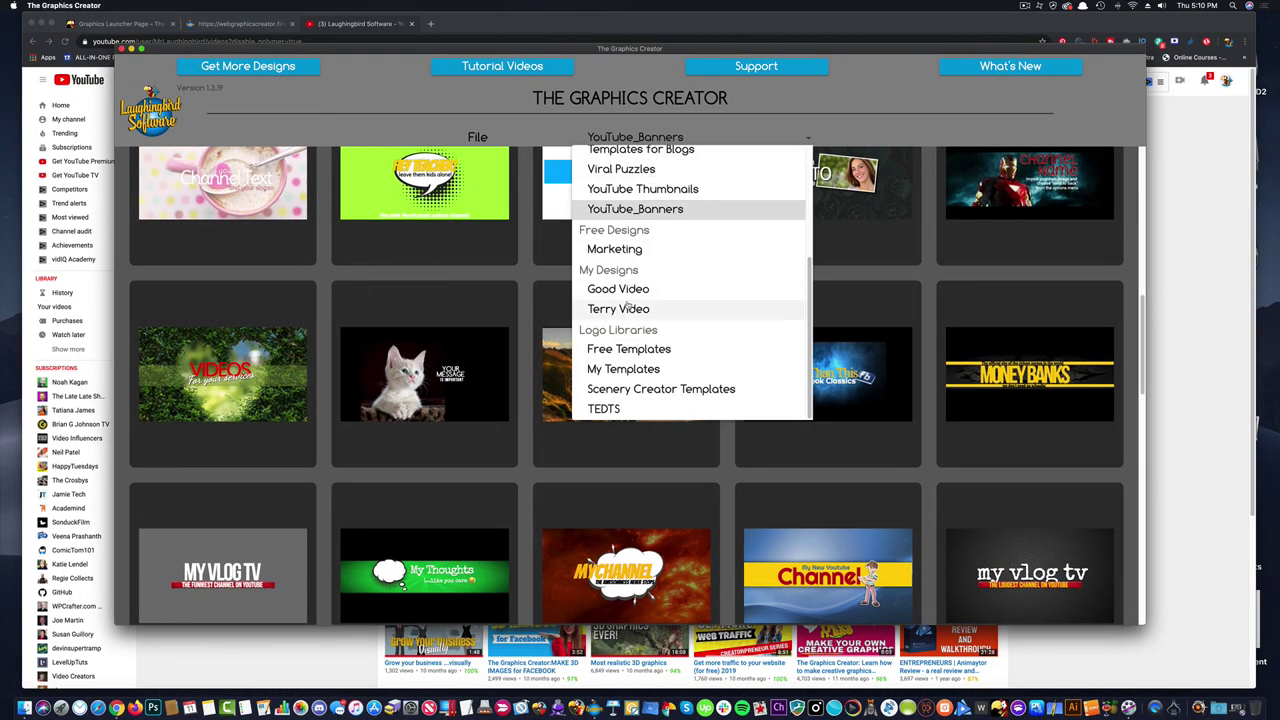
{"action": "left_click", "coordinate": [628, 189]}
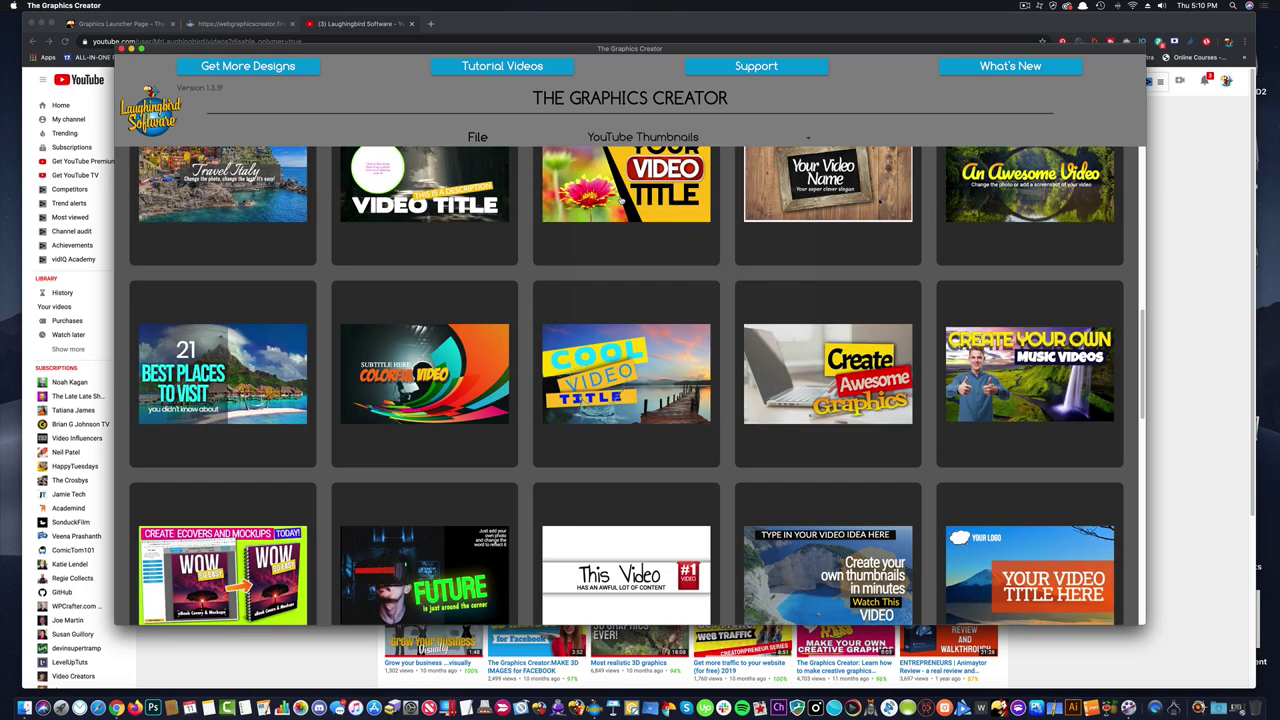
{"action": "scroll", "coordinate": [638, 256], "scroll_direction": "up", "scroll_amount": 2}
{"action": "scroll", "coordinate": [638, 266], "scroll_direction": "up", "scroll_amount": 2}
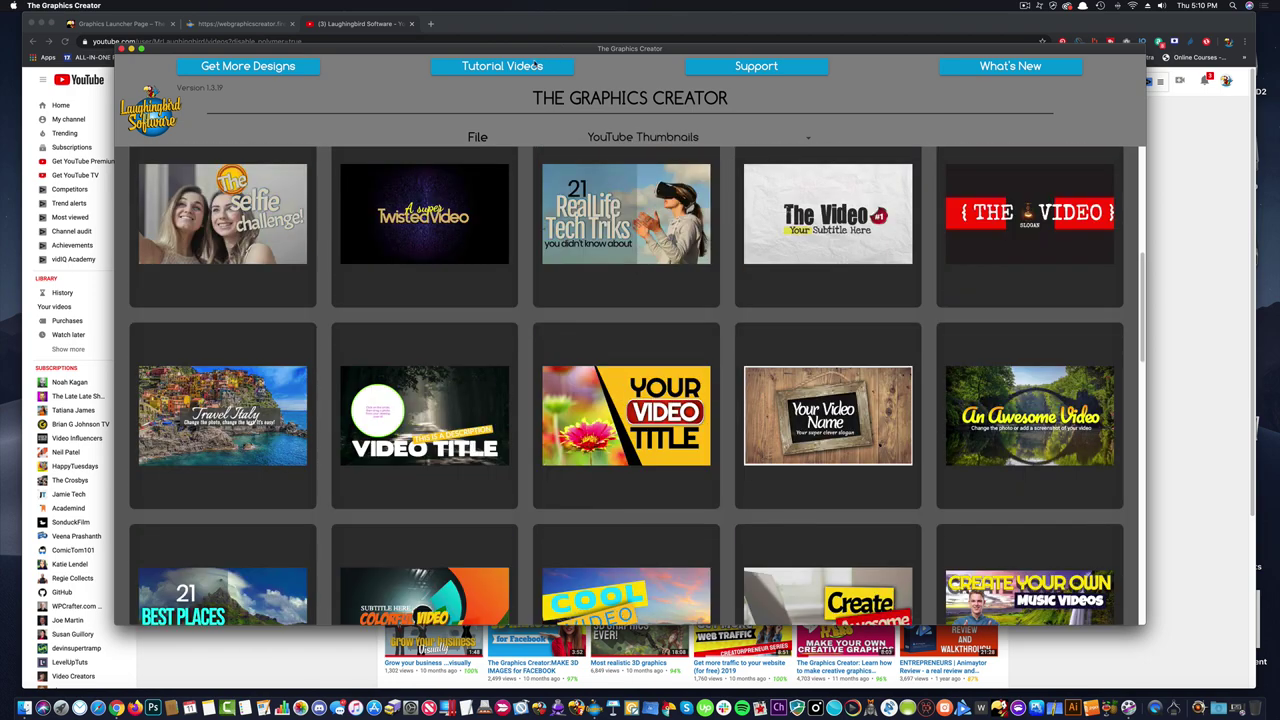
{"action": "left_click_drag", "start_coordinate": [491, 50], "coordinate": [1063, 247]}
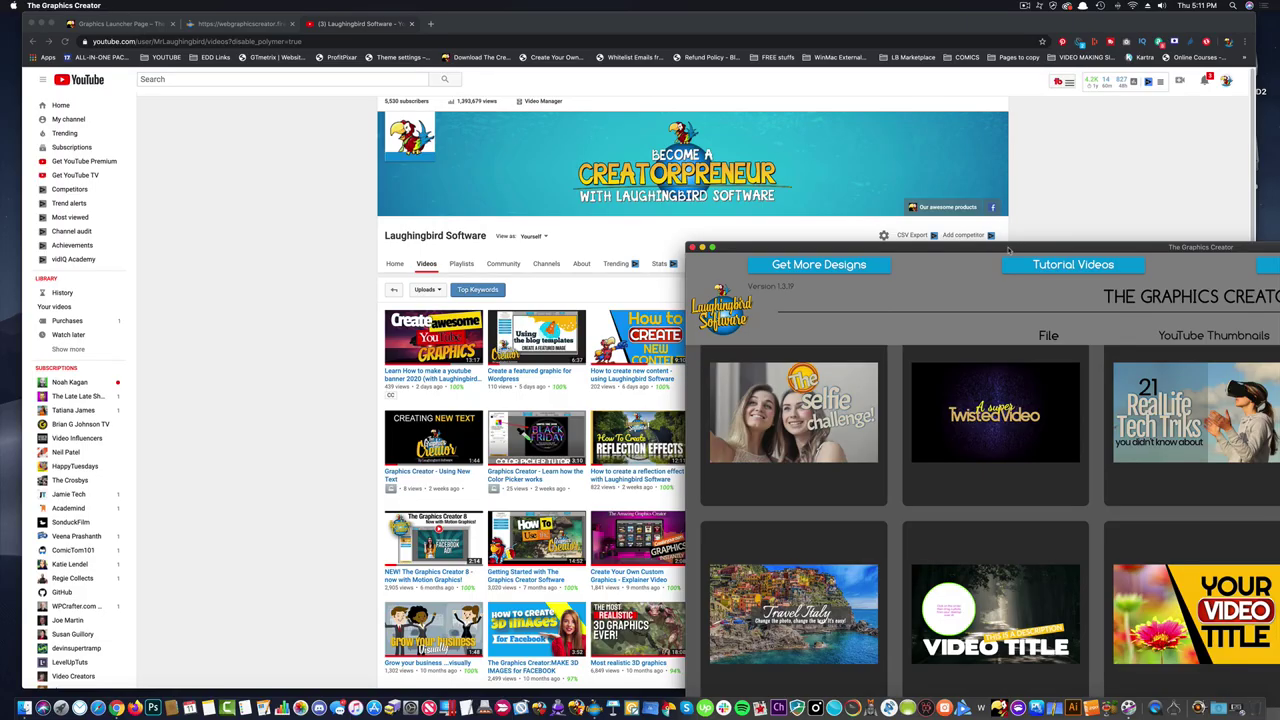
{"action": "left_click_drag", "start_coordinate": [1000, 247], "coordinate": [457, 66]}
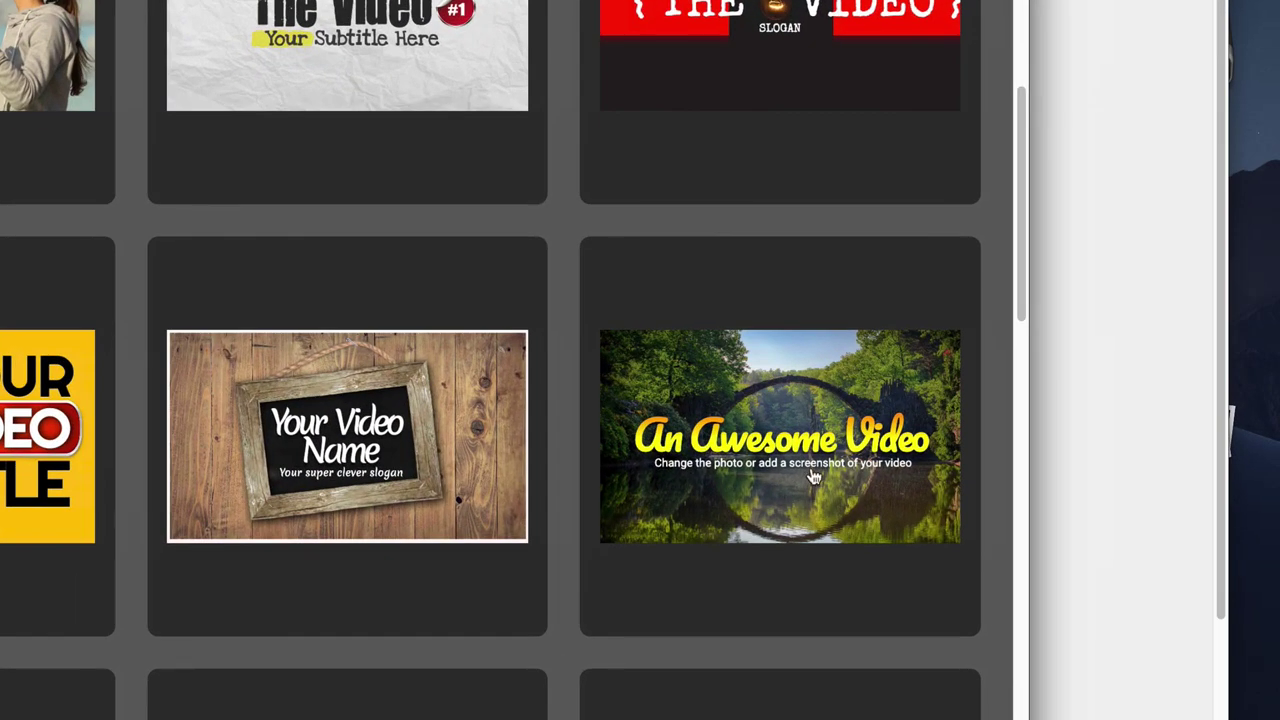
Open the An Awesome Video design and retitle it 'The Dog Walker'.
{"action": "left_click", "coordinate": [808, 507]}
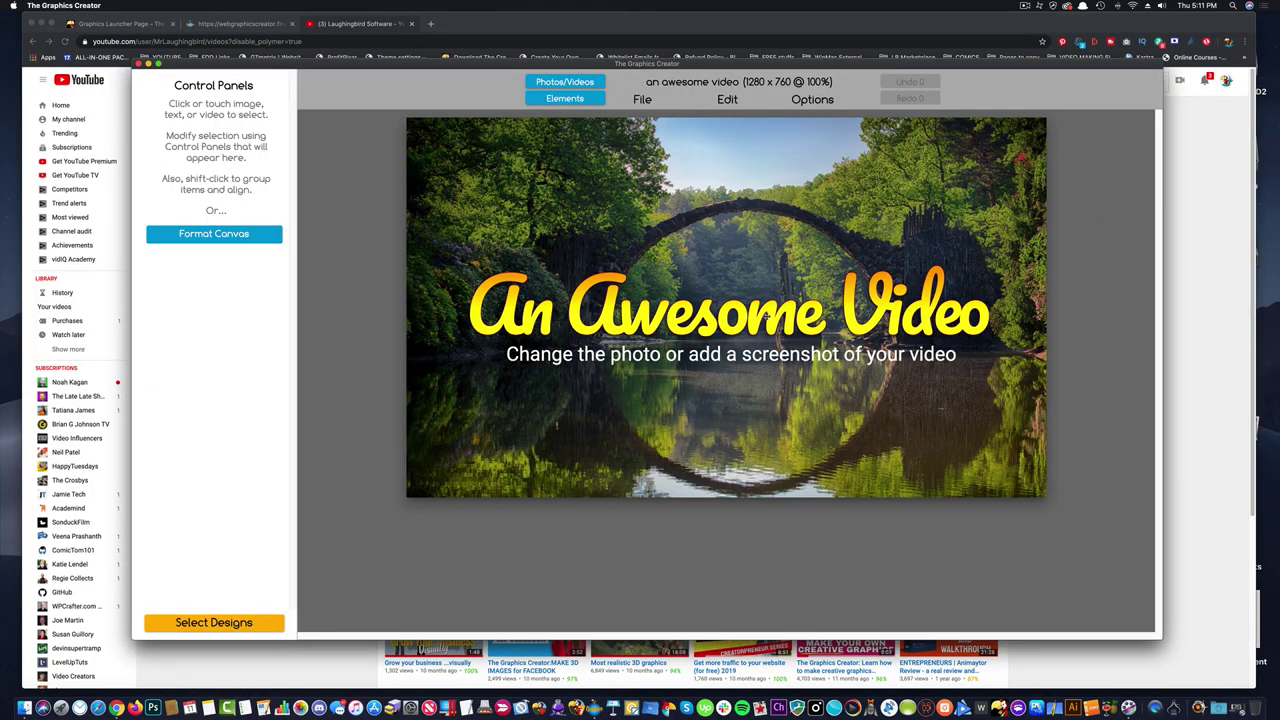
{"action": "left_click", "coordinate": [750, 316]}
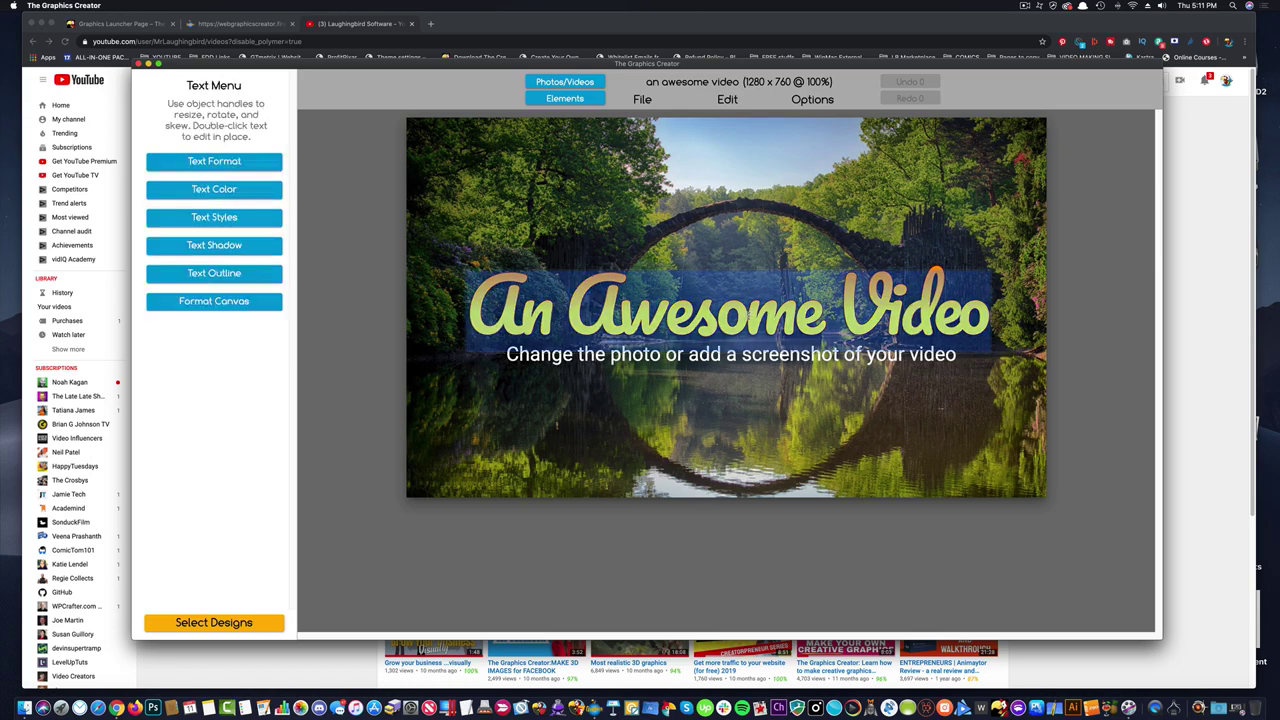
{"action": "type", "text": "The Do"}
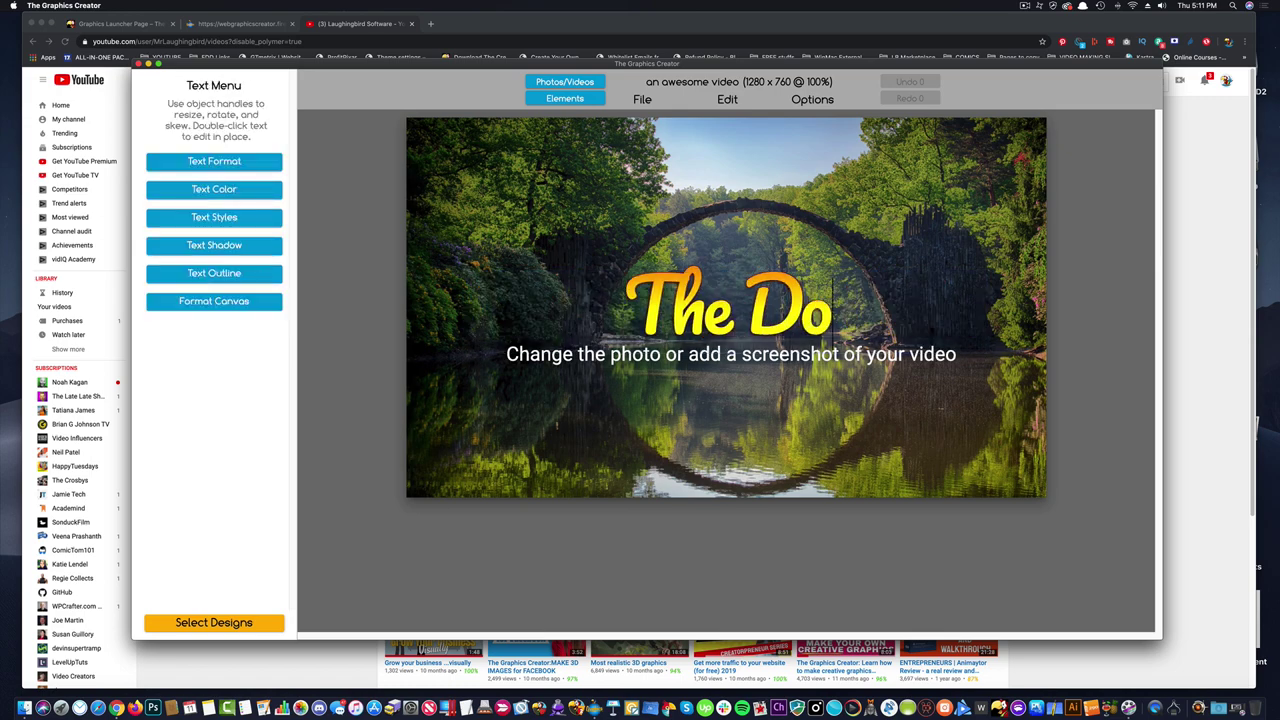
{"action": "type", "text": "g Walker"}
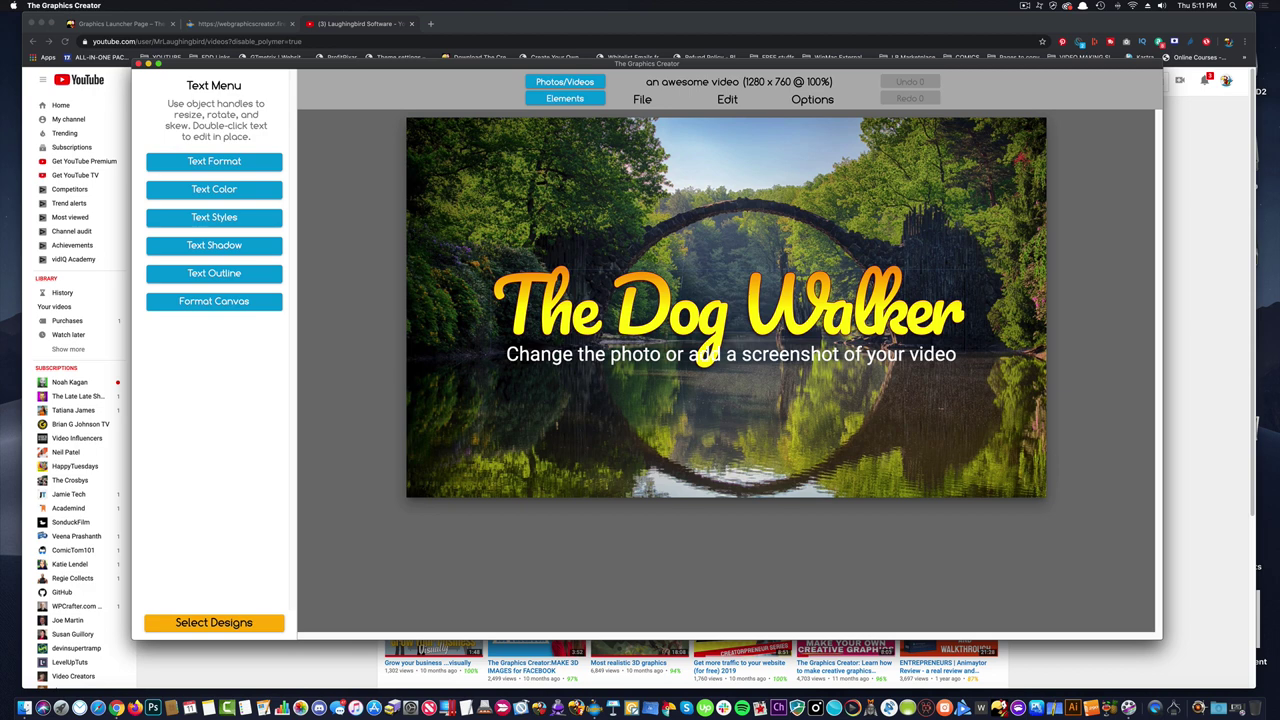
Download the design as a PNG named 'dog walker' and close the app.
{"action": "left_click", "coordinate": [642, 100]}
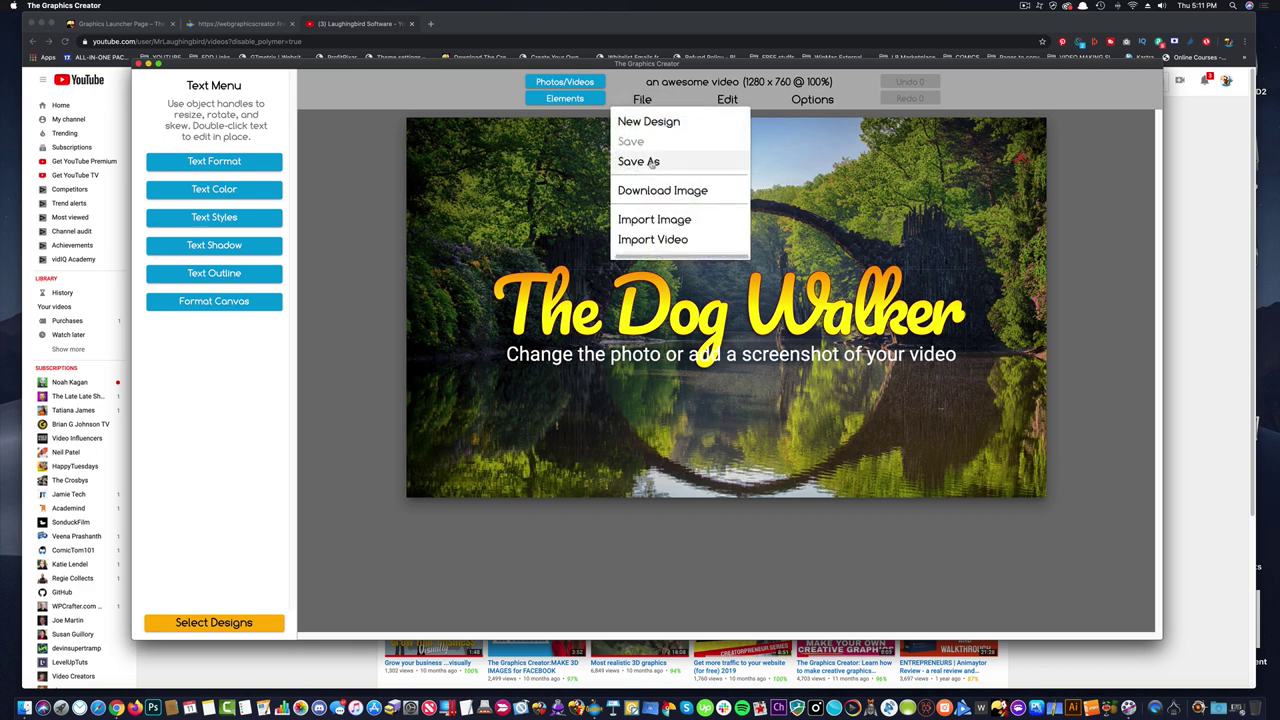
{"action": "left_click", "coordinate": [658, 190]}
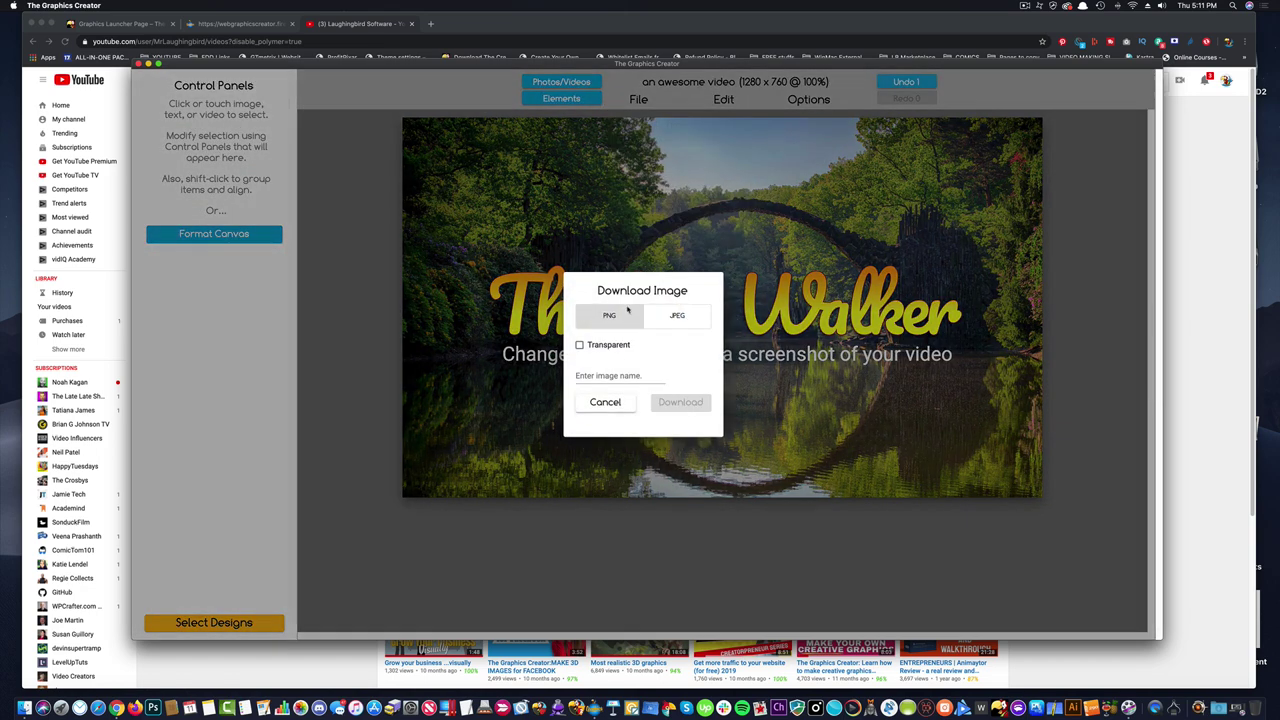
{"action": "left_click", "coordinate": [608, 378]}
{"action": "type", "text": "dog walker"}
{"action": "key", "text": "Return"}
{"action": "key", "text": "Return"}
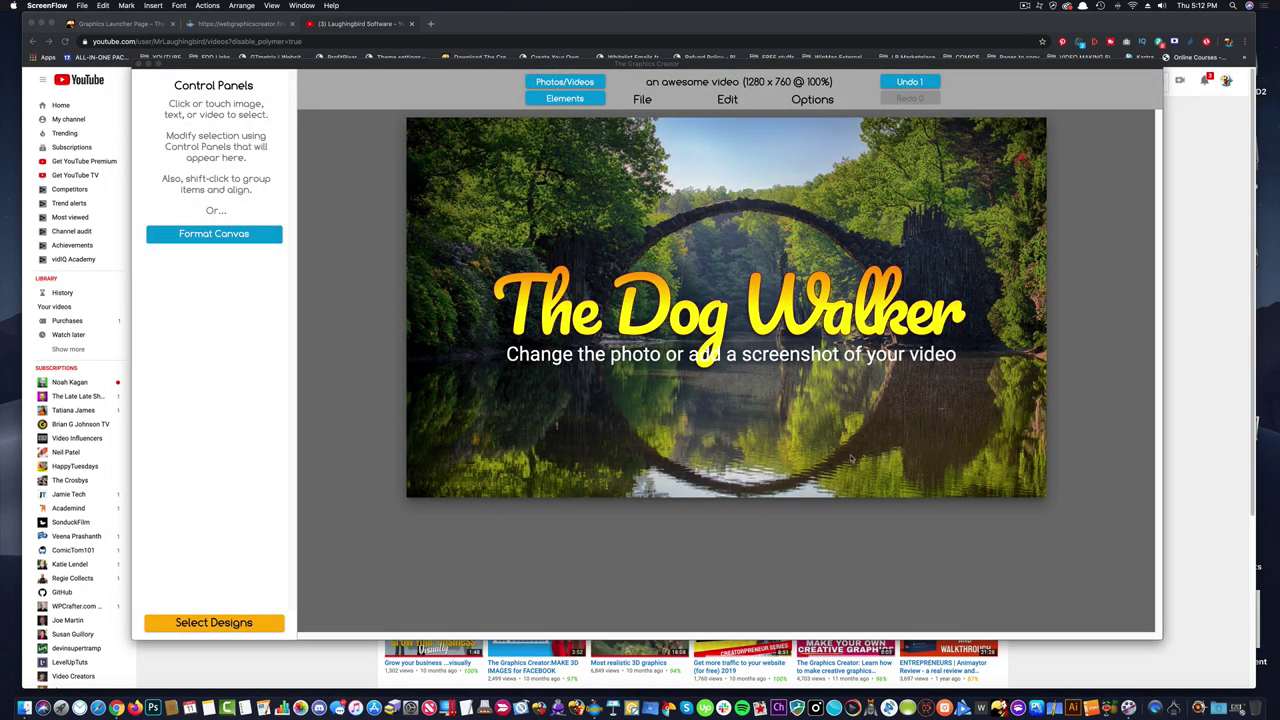
{"action": "left_click", "coordinate": [1193, 305]}
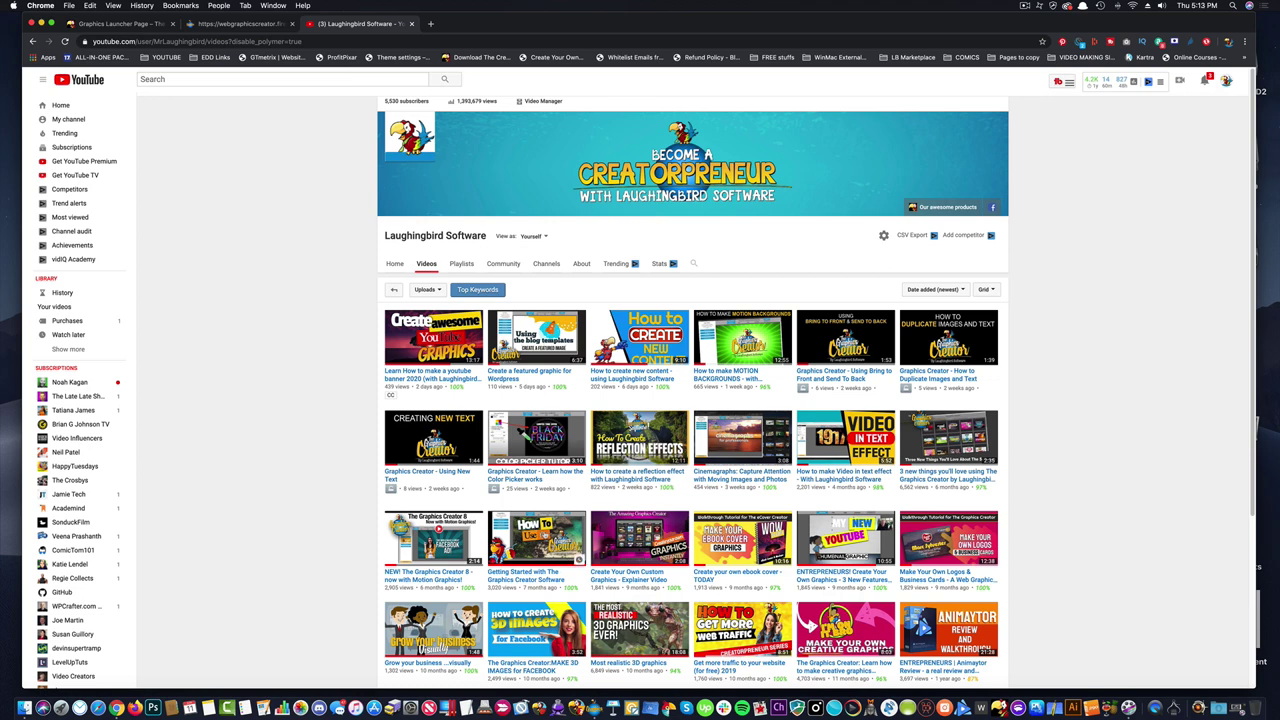
Reopen the app, switch the canvas to 2560 x 1440 YouTube Design, and return to YouTube.
{"action": "left_click", "coordinate": [597, 690]}
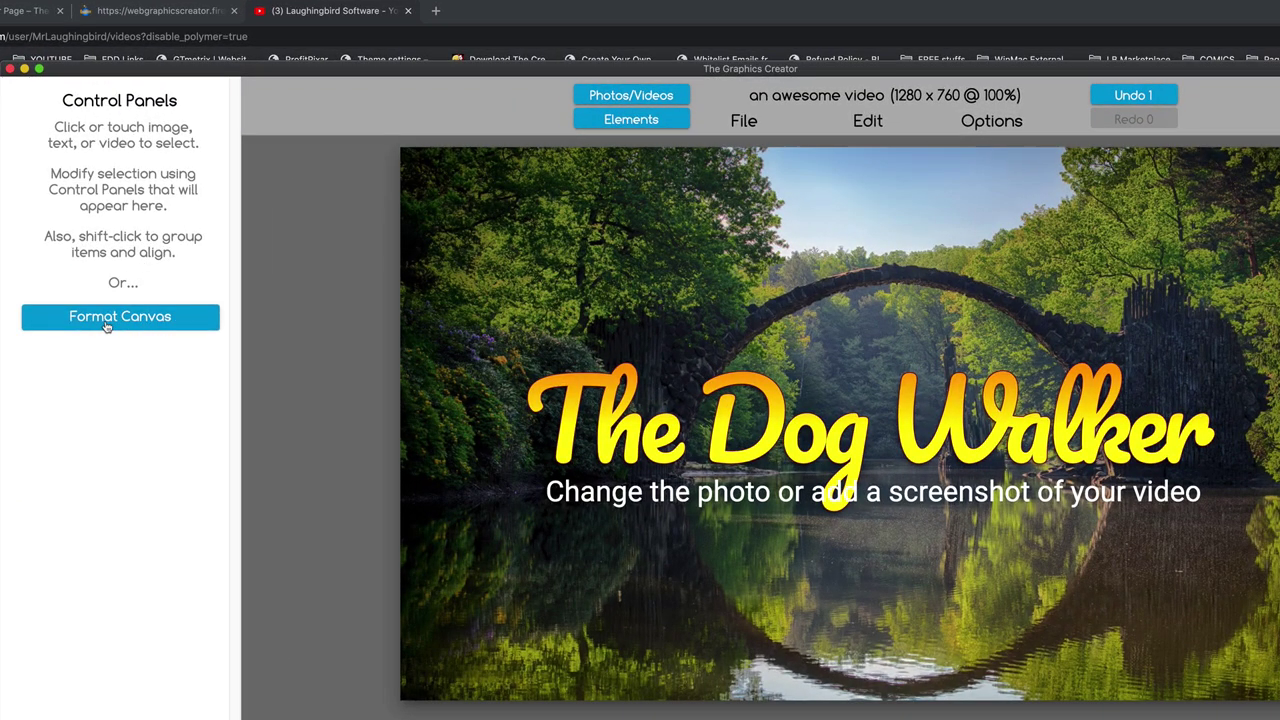
{"action": "left_click", "coordinate": [110, 321]}
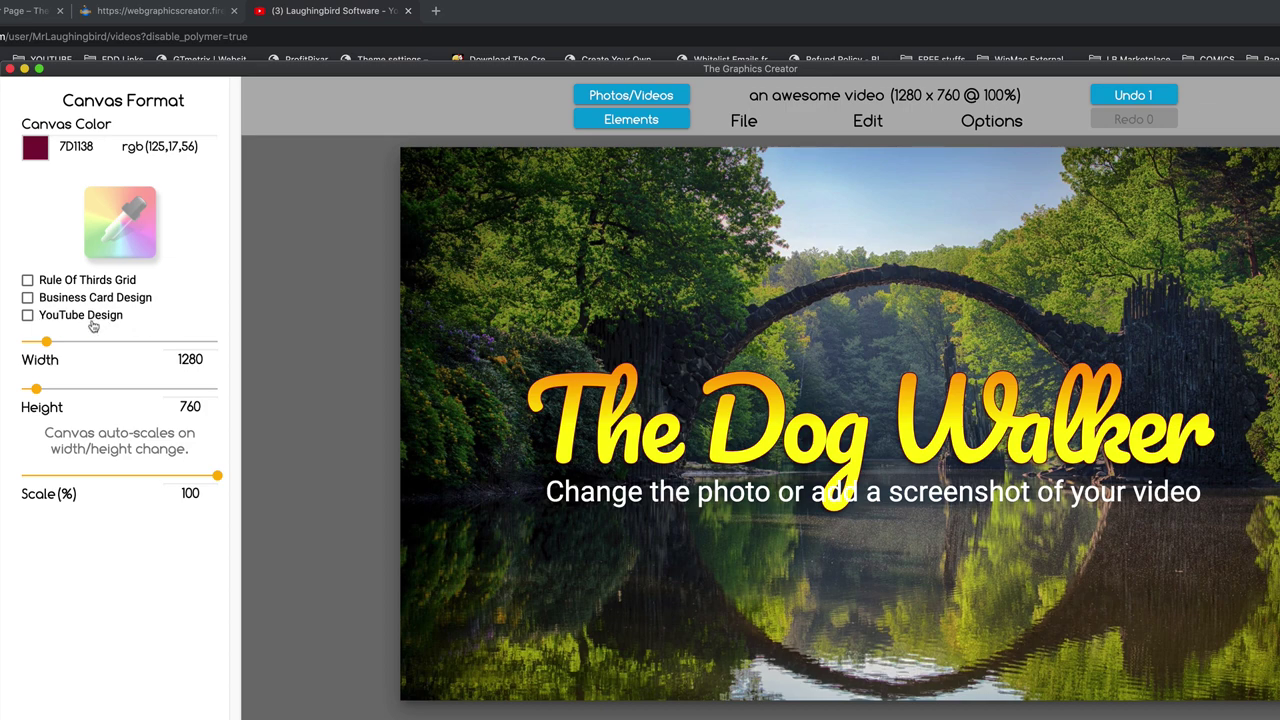
{"action": "left_click", "coordinate": [27, 315]}
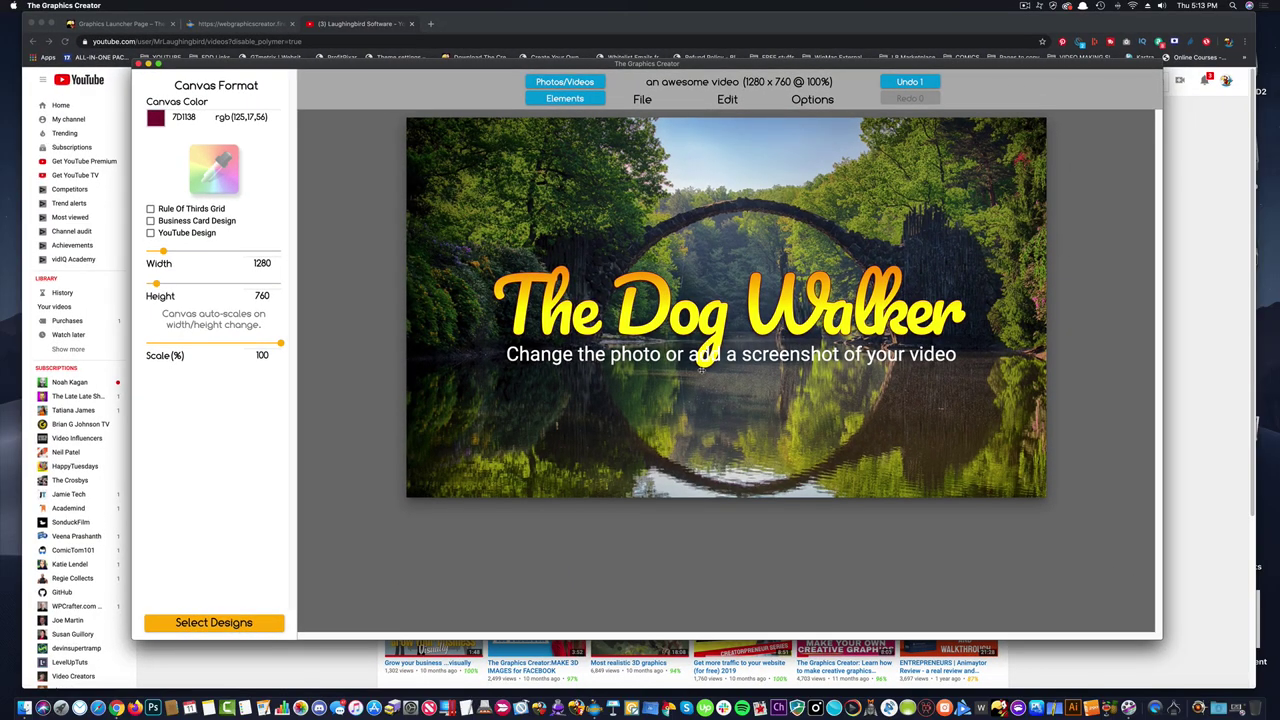
{"action": "left_click", "coordinate": [150, 233]}
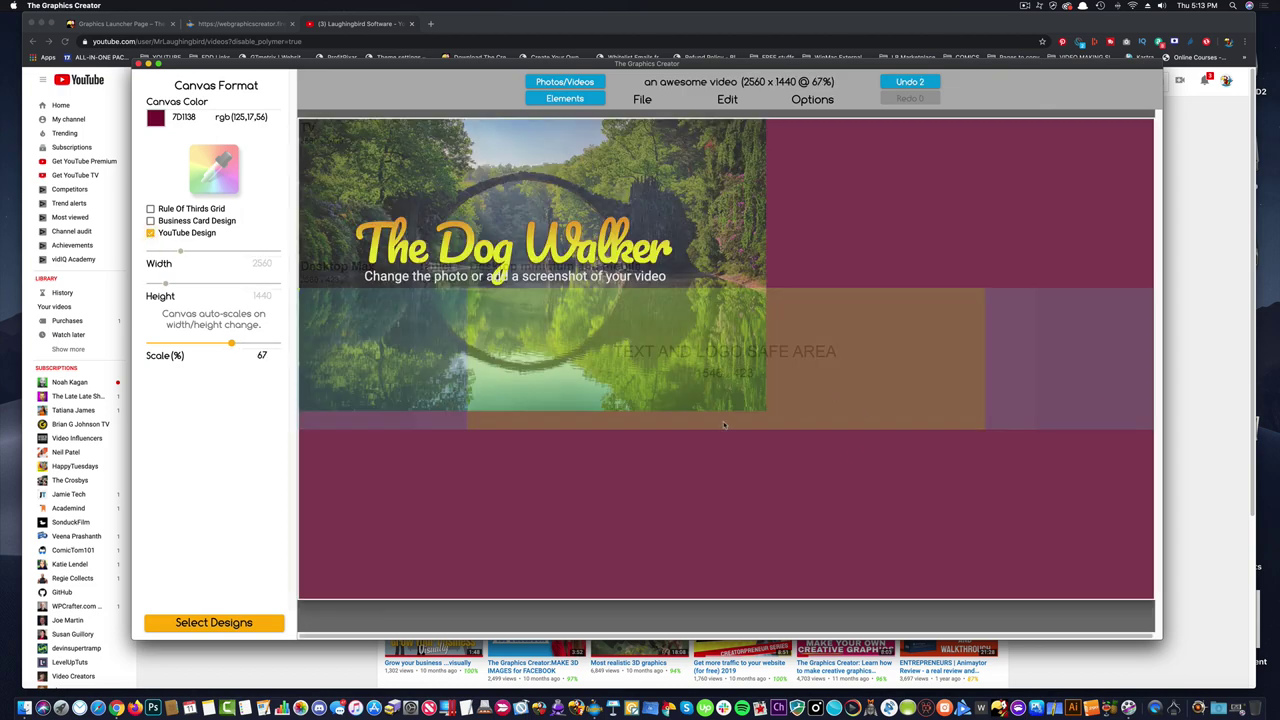
{"action": "left_click", "coordinate": [1222, 196]}
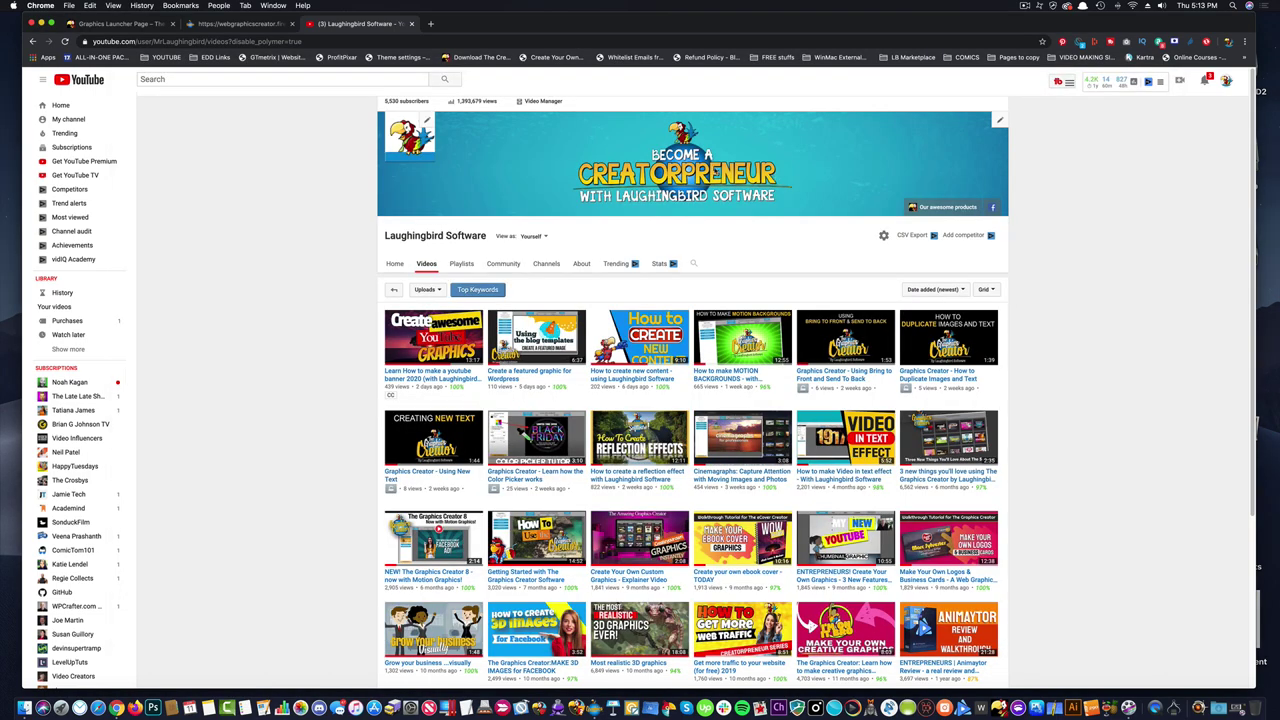
Open Edit channel art and preview the dog photo from the 2018-05-14 album.
{"action": "left_click", "coordinate": [998, 122]}
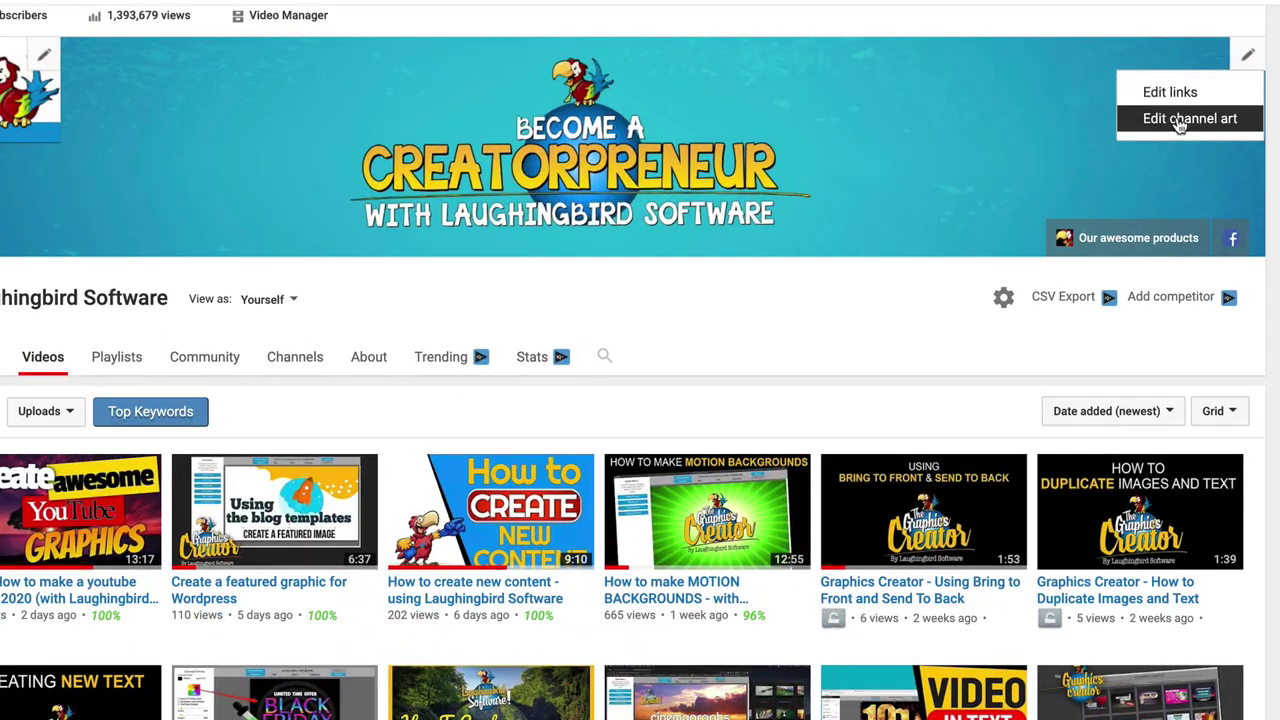
{"action": "left_click", "coordinate": [1180, 119]}
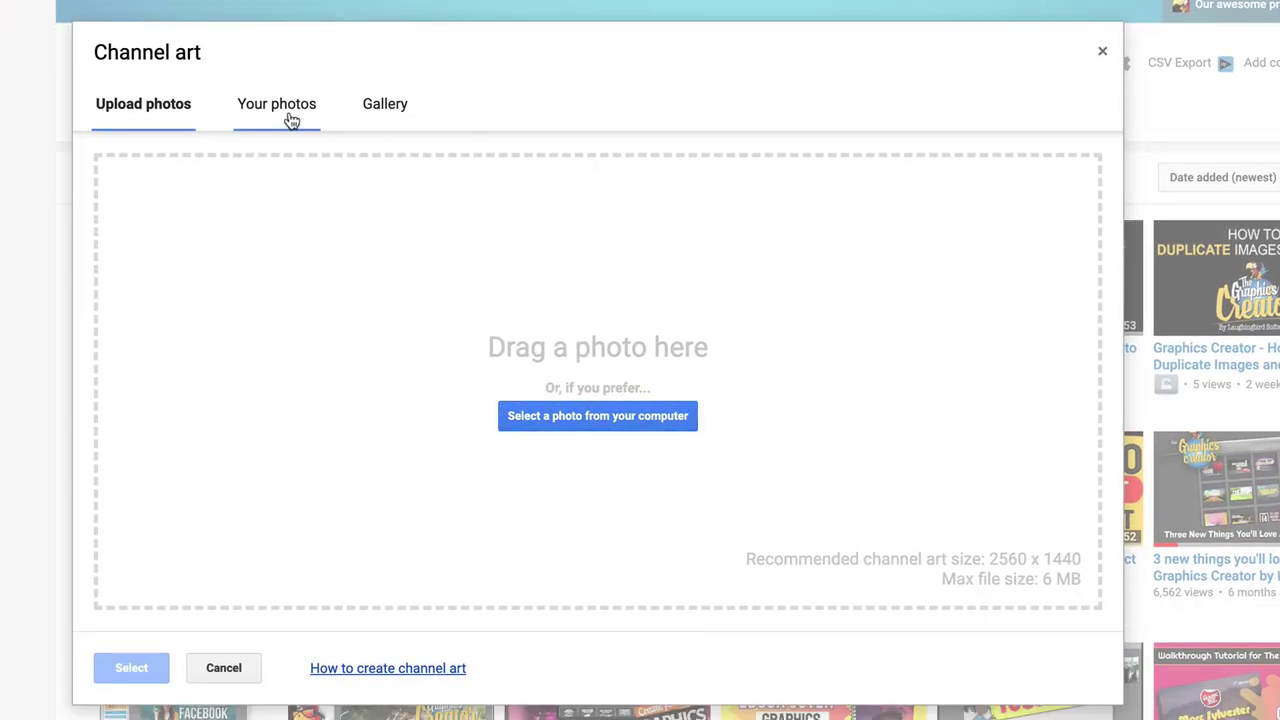
{"action": "left_click", "coordinate": [290, 116]}
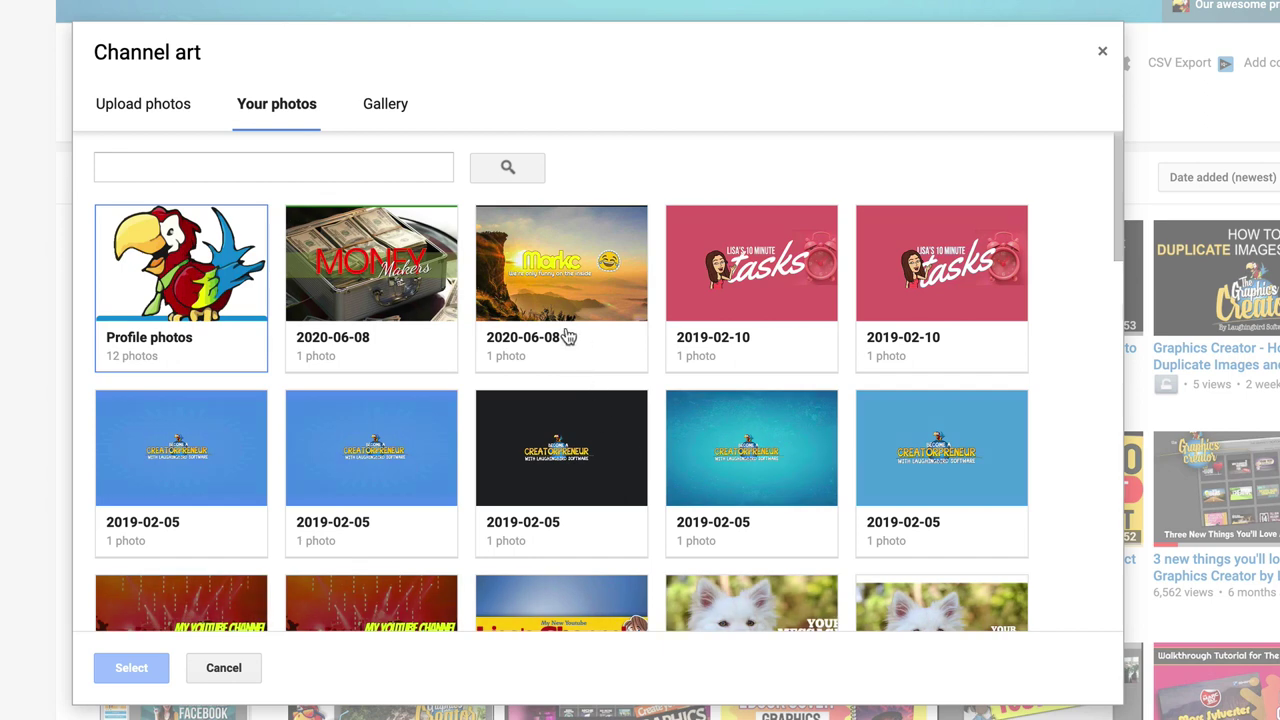
{"action": "scroll", "coordinate": [507, 400], "scroll_direction": "down", "scroll_amount": 2}
{"action": "left_click", "coordinate": [750, 535]}
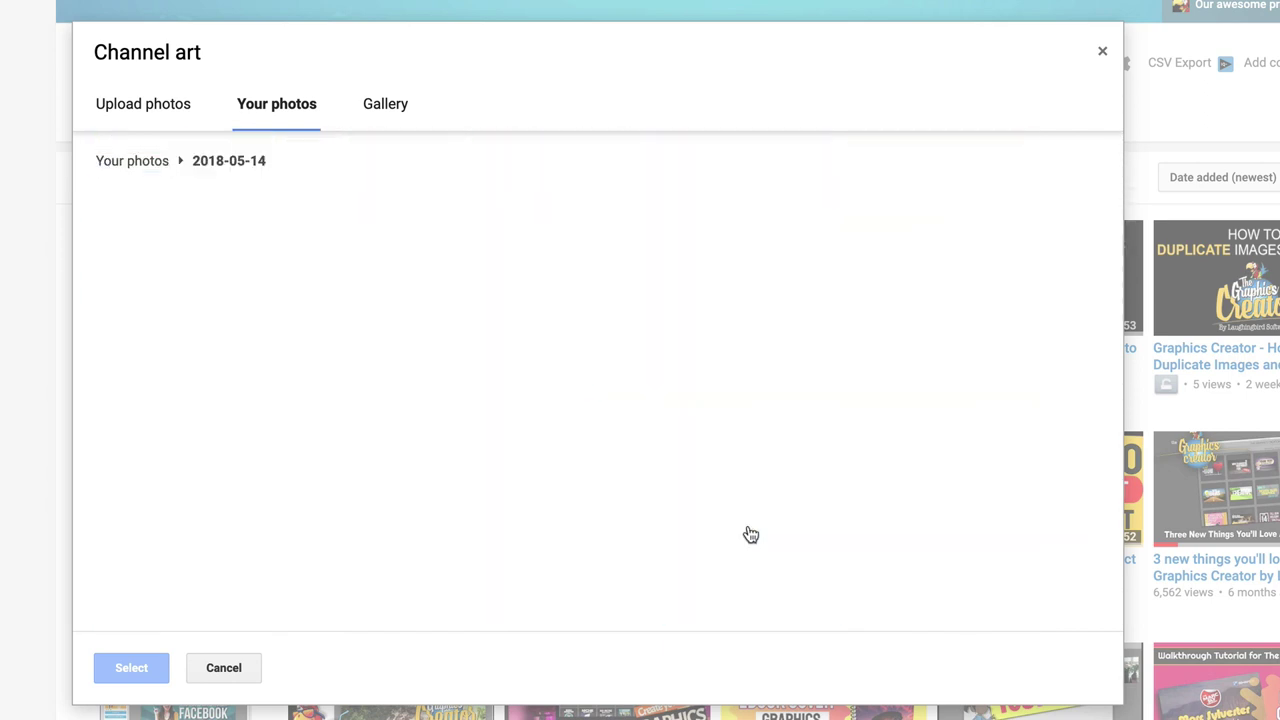
{"action": "left_click", "coordinate": [174, 285]}
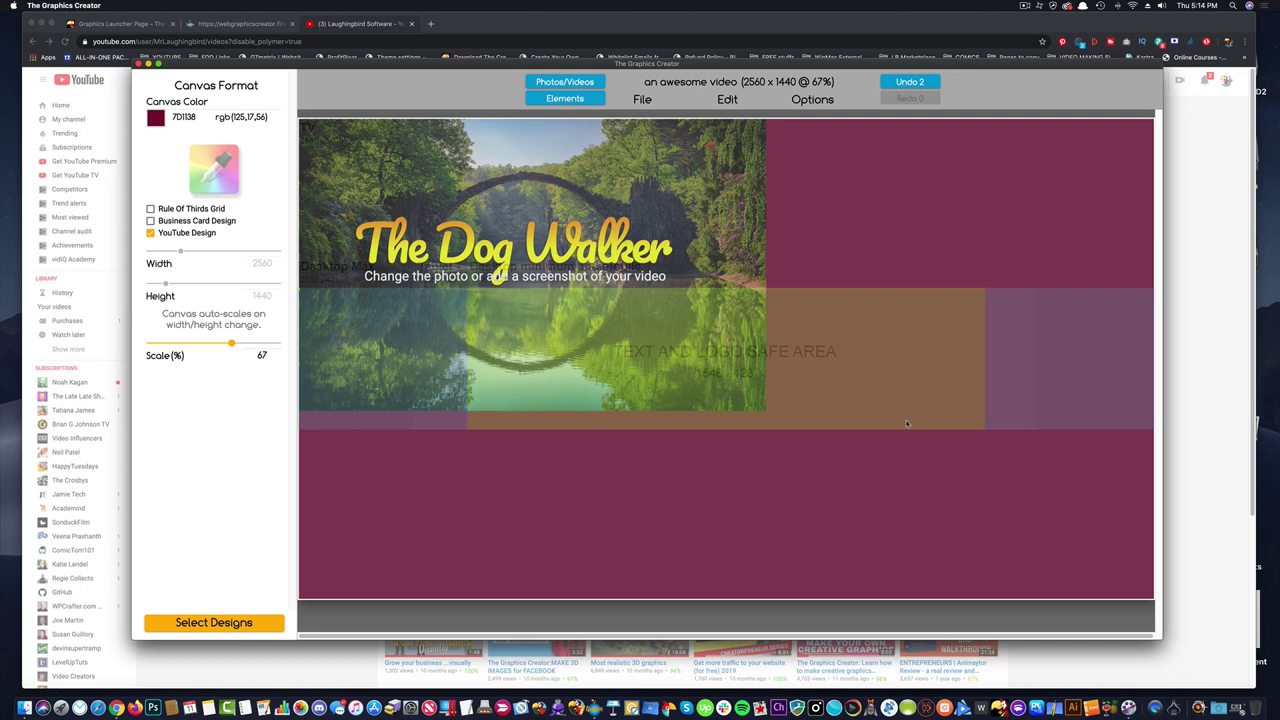
Enlarge and position the forest-and-bridge photo to cover the whole canvas.
{"action": "left_click", "coordinate": [675, 180]}
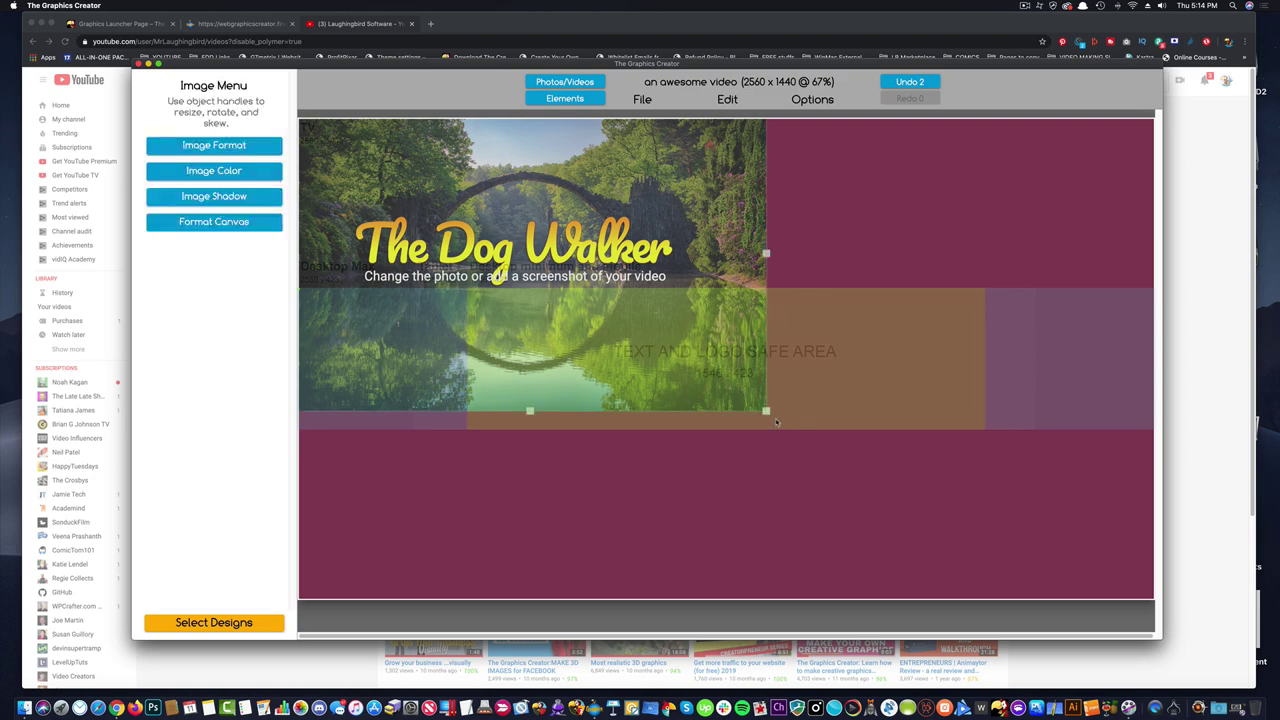
{"action": "left_click_drag", "start_coordinate": [766, 411], "coordinate": [1152, 630]}
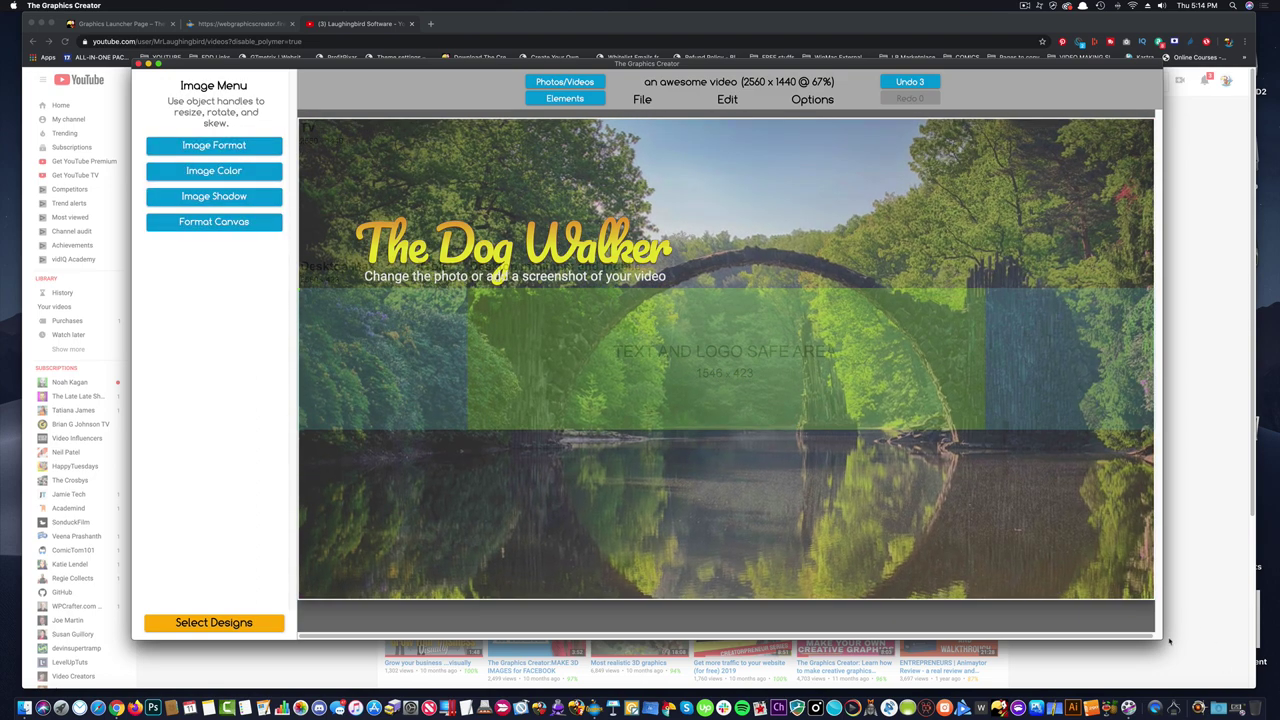
{"action": "left_click_drag", "start_coordinate": [630, 278], "coordinate": [918, 396]}
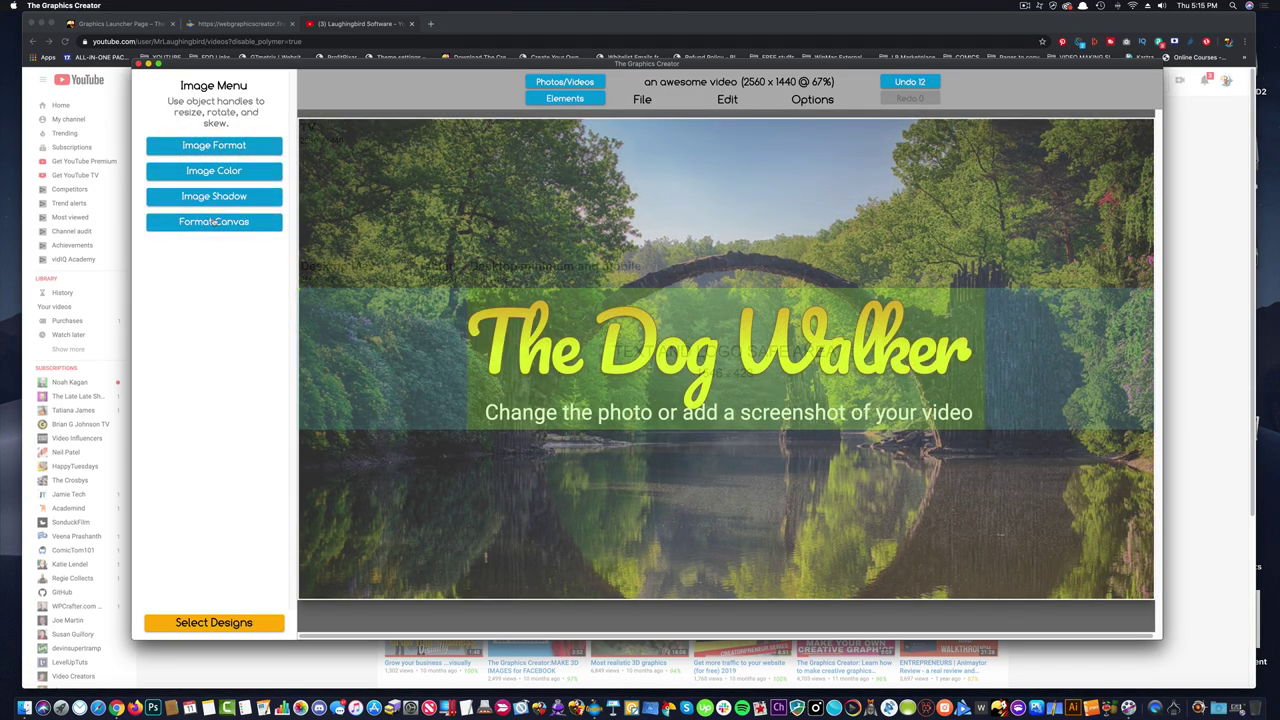
Toggle the YouTube safe-area guide in Format Canvas, leaving it switched off.
{"action": "left_click", "coordinate": [216, 222]}
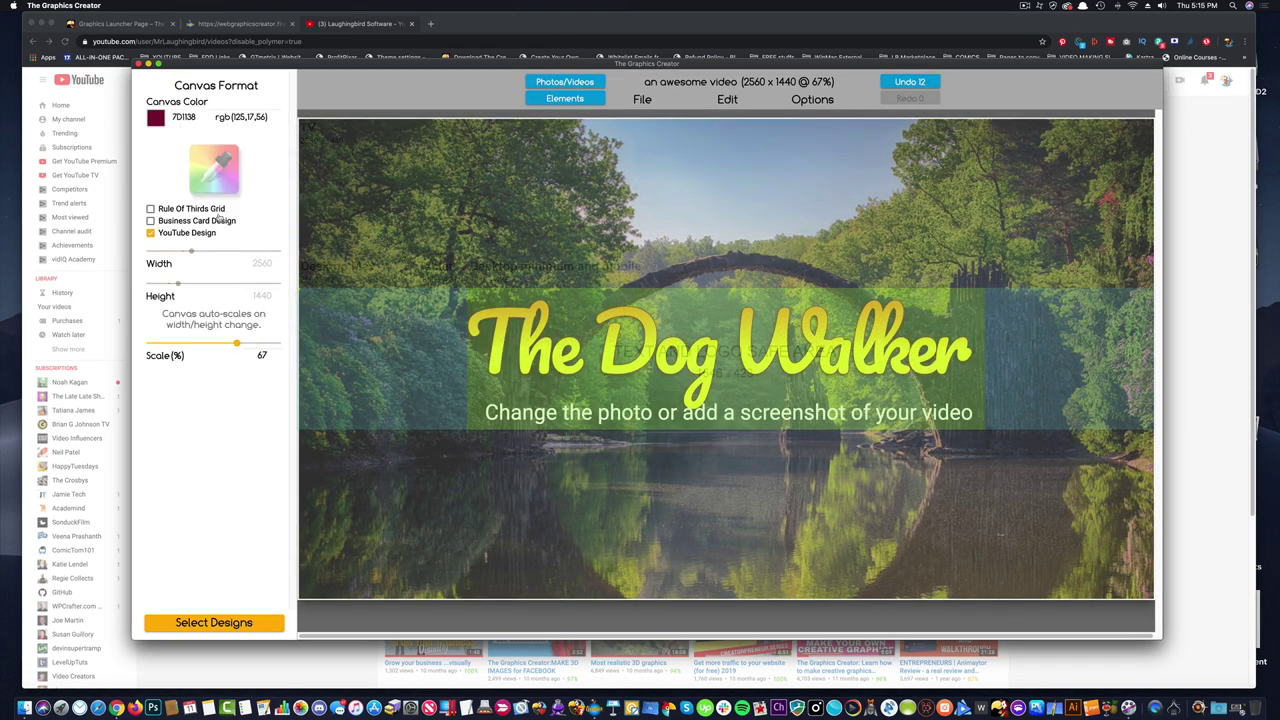
{"action": "left_click", "coordinate": [150, 233]}
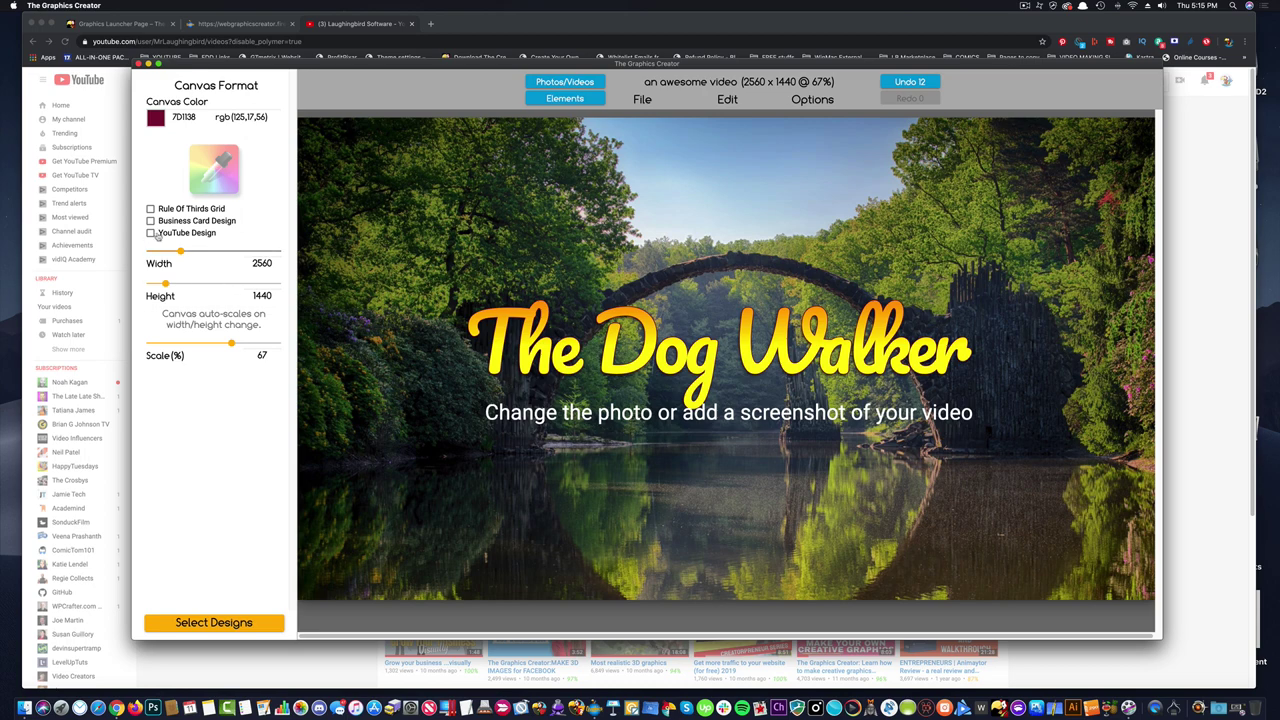
{"action": "left_click", "coordinate": [150, 233]}
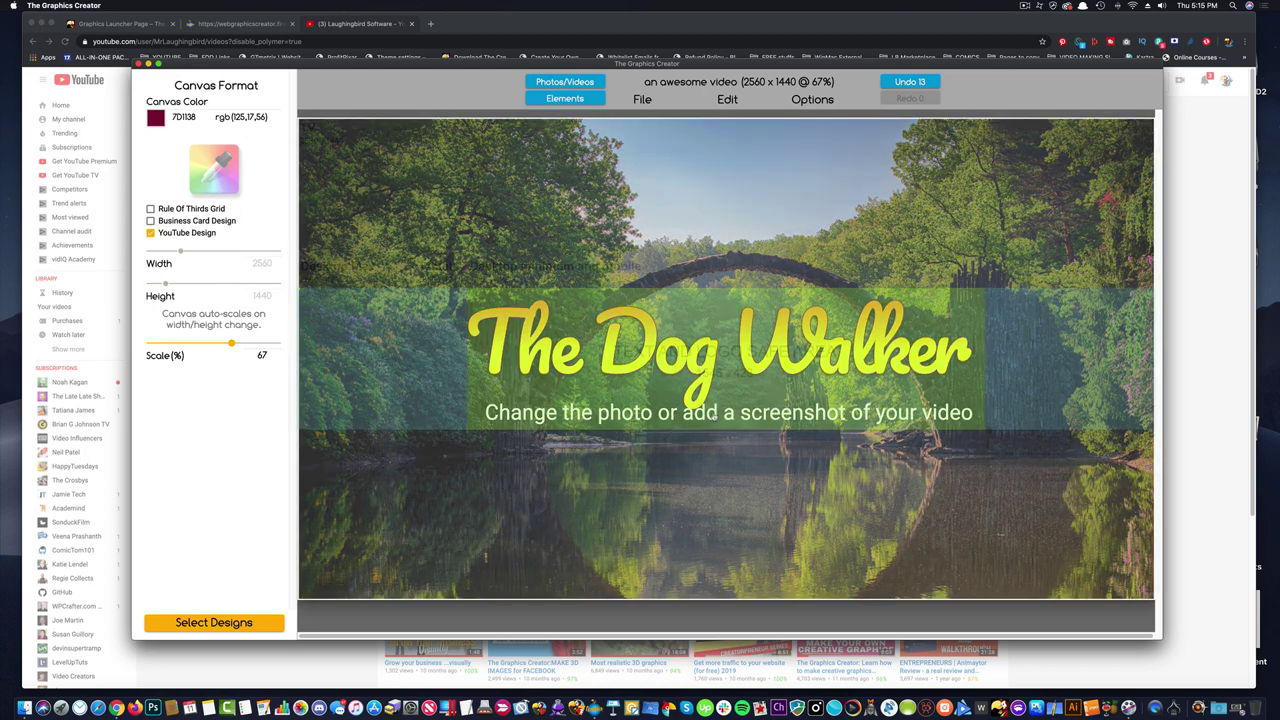
{"action": "left_click", "coordinate": [716, 414]}
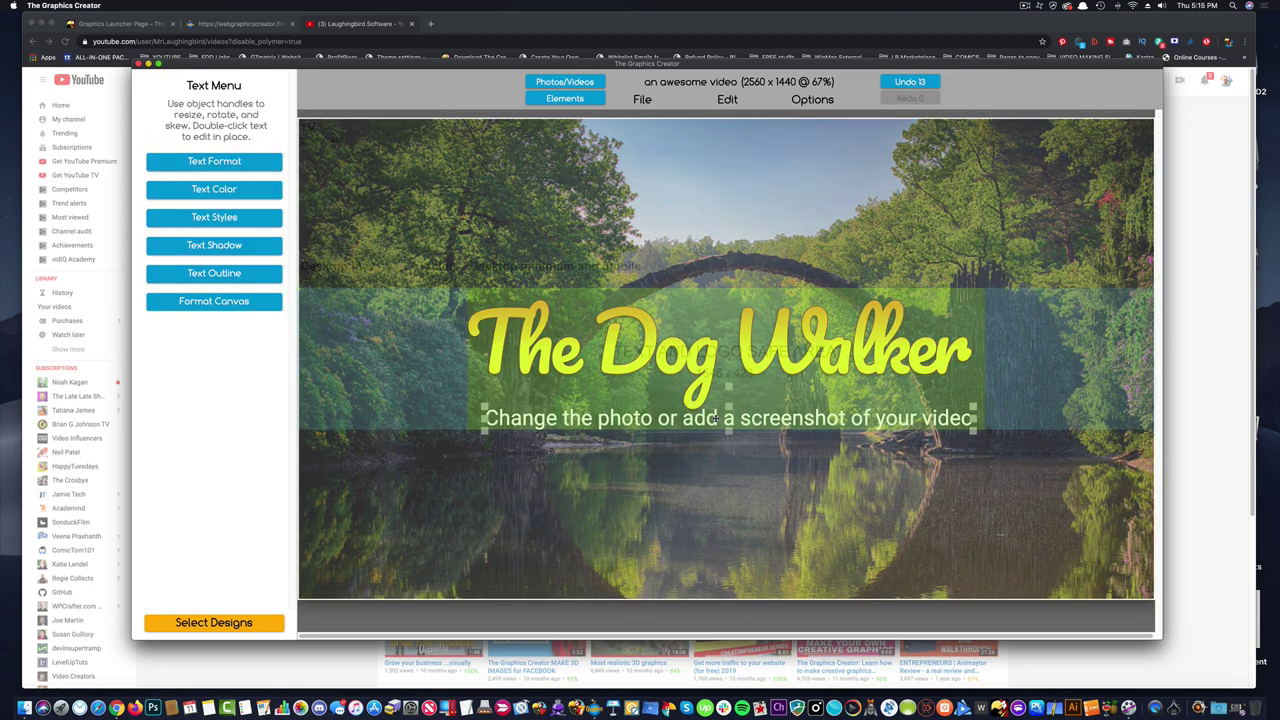
{"action": "left_click", "coordinate": [198, 301]}
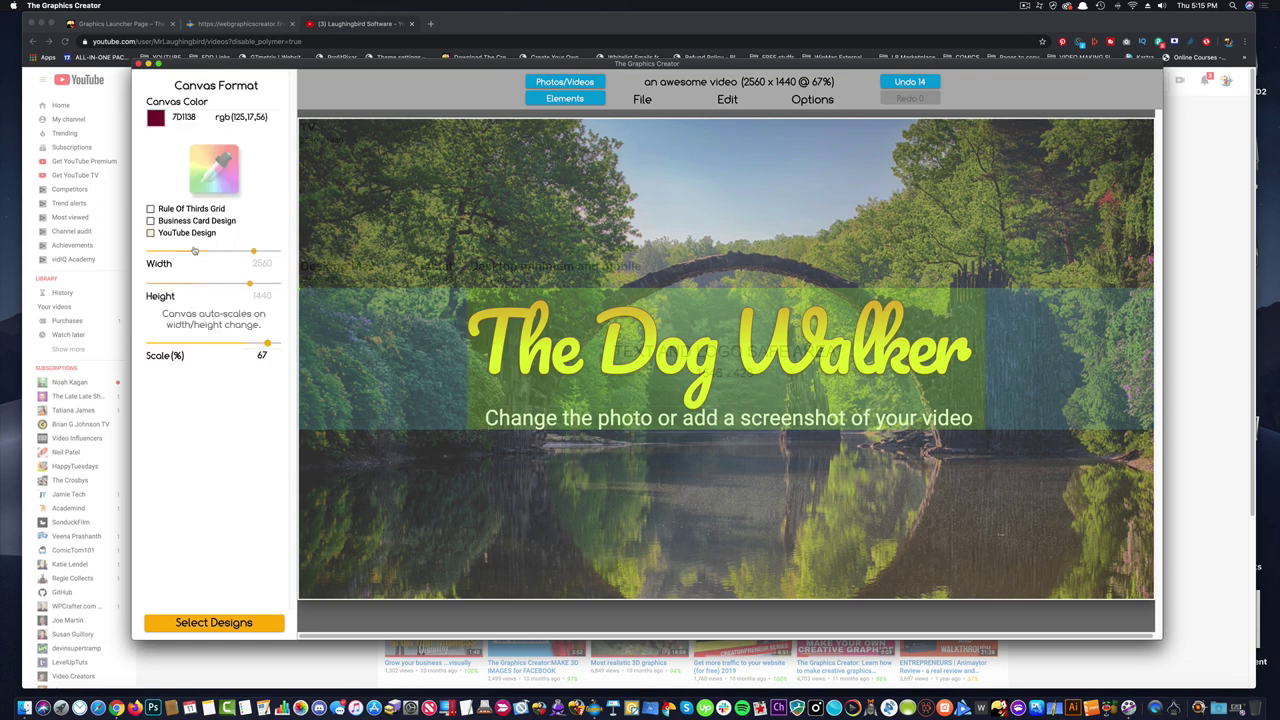
{"action": "left_click", "coordinate": [169, 236]}
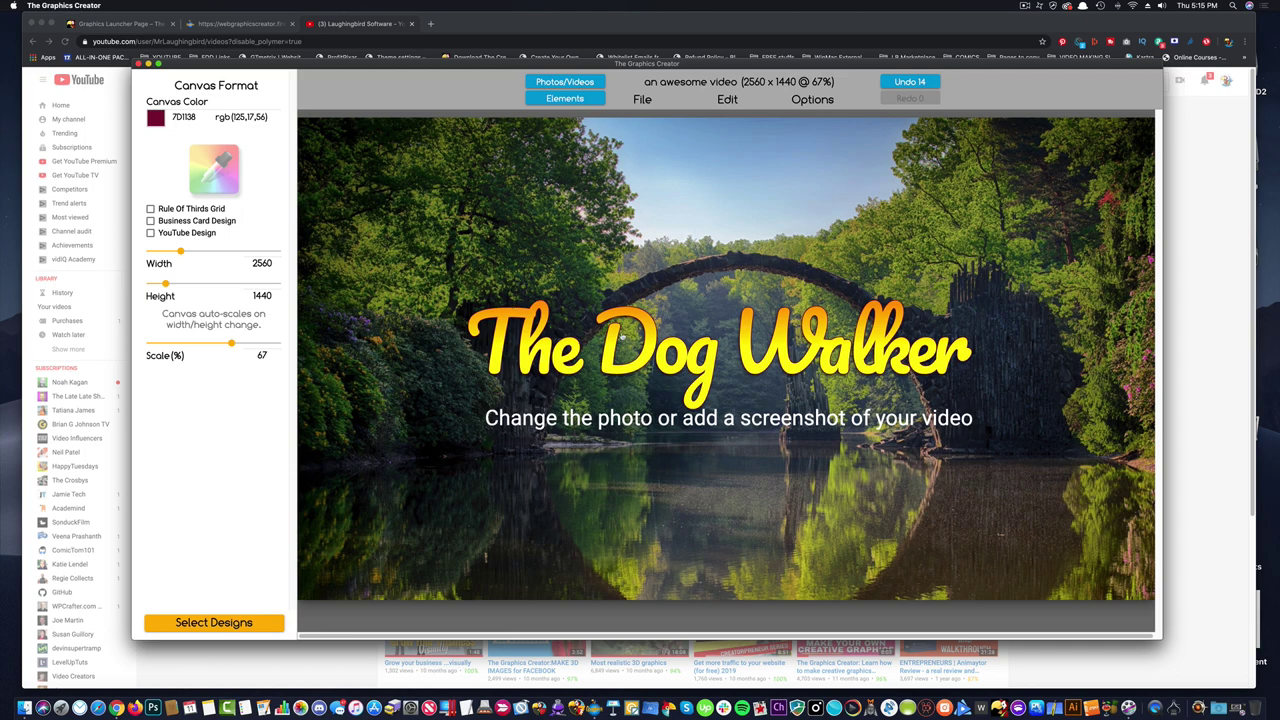
Export the banner as PNG 'Dog Walker YT Banner' and switch back to YouTube.
{"action": "left_click", "coordinate": [645, 99]}
{"action": "left_click", "coordinate": [645, 190]}
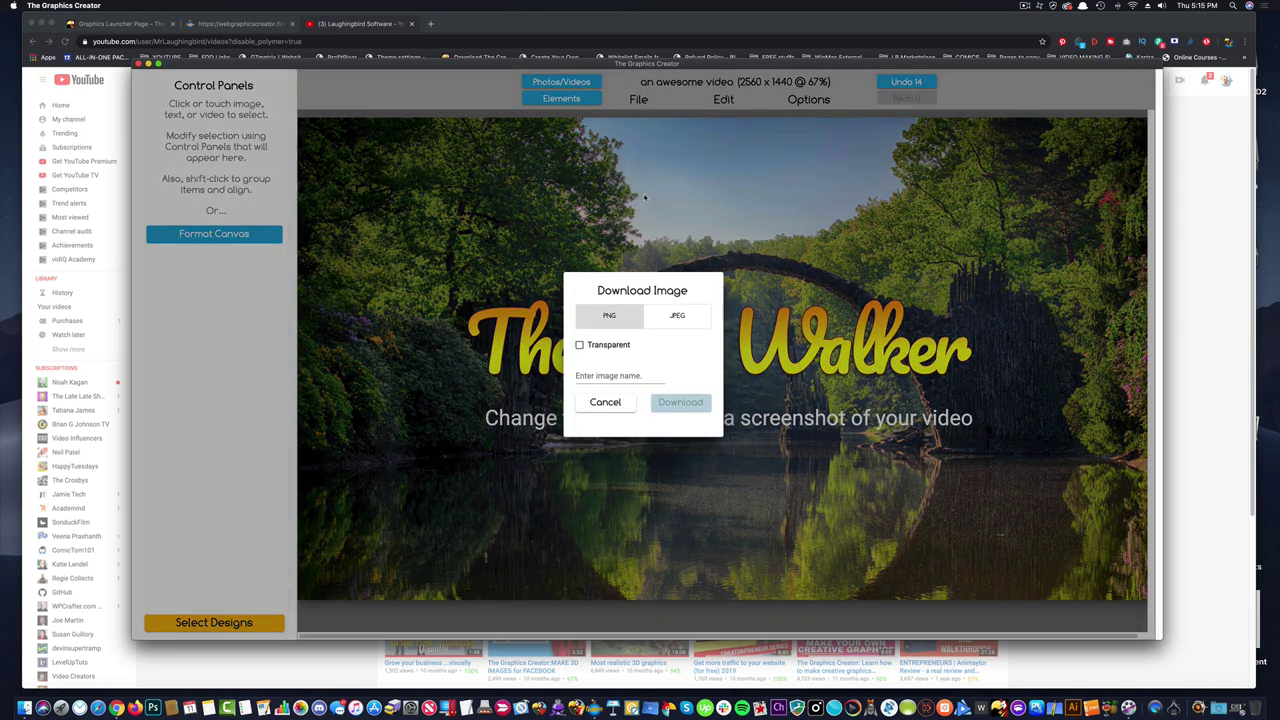
{"action": "left_click", "coordinate": [601, 373]}
{"action": "type", "text": "Dog Walker YT Banner"}
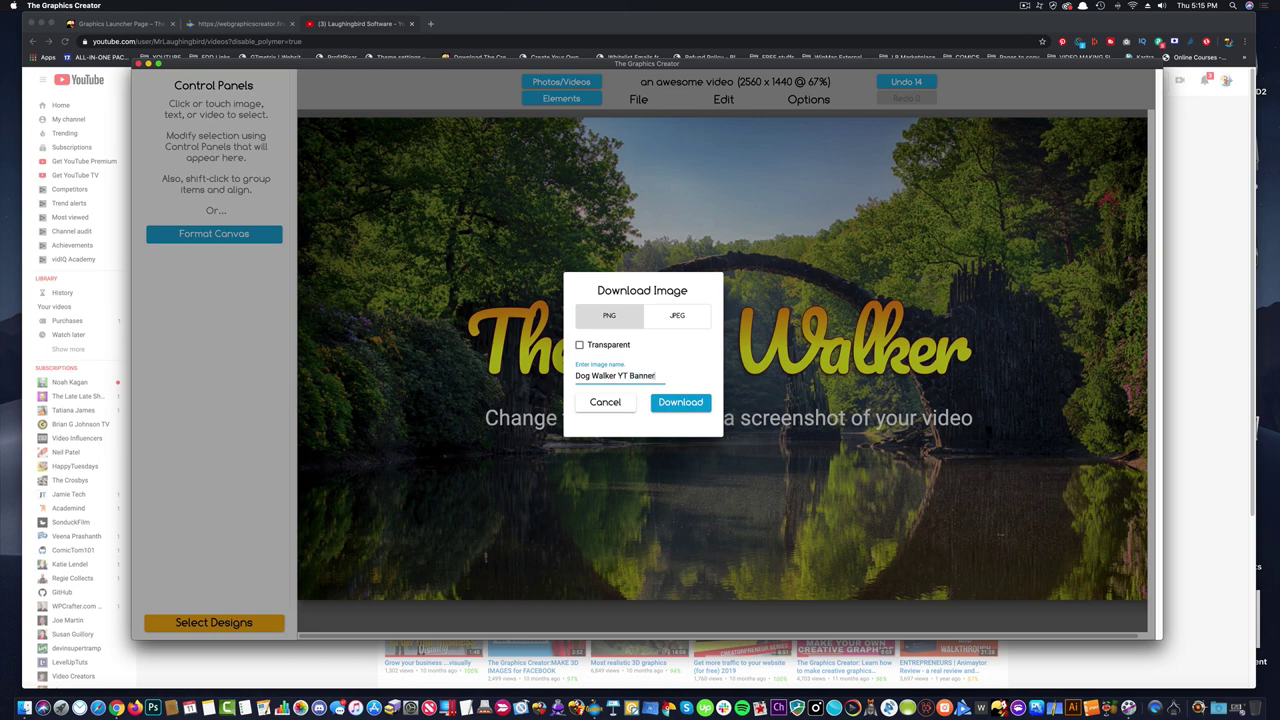
{"action": "left_click", "coordinate": [675, 403]}
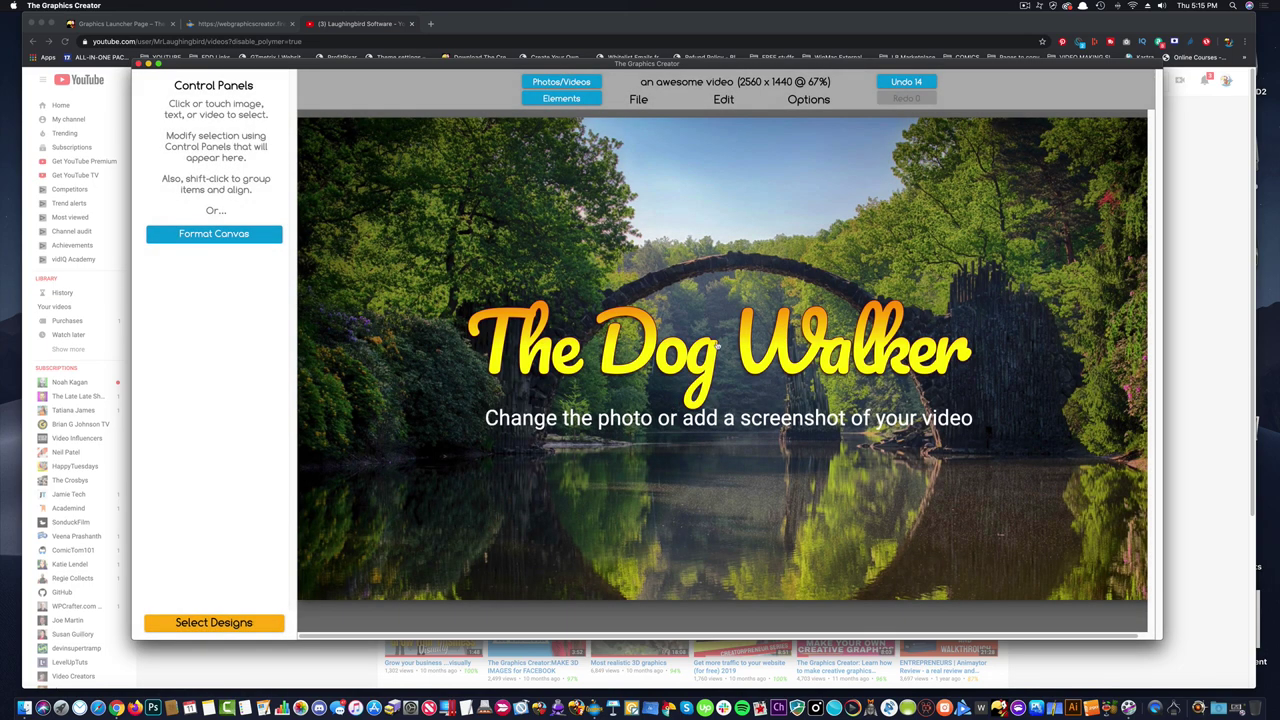
{"action": "left_click", "coordinate": [703, 134]}
{"action": "key", "text": "super+shift+2"}
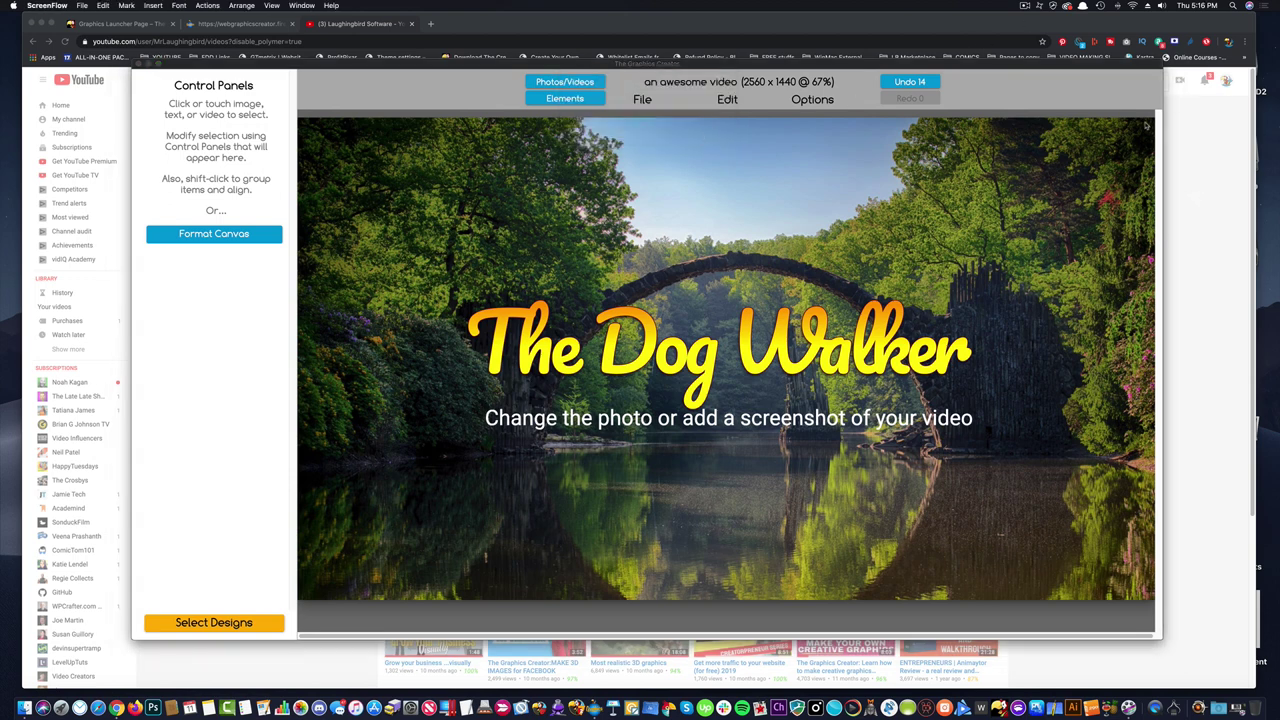
{"action": "key", "text": "super+Tab"}
Upload Dog Walker YT Banner.png from the computer as the new channel art.
{"action": "left_click", "coordinate": [413, 257]}
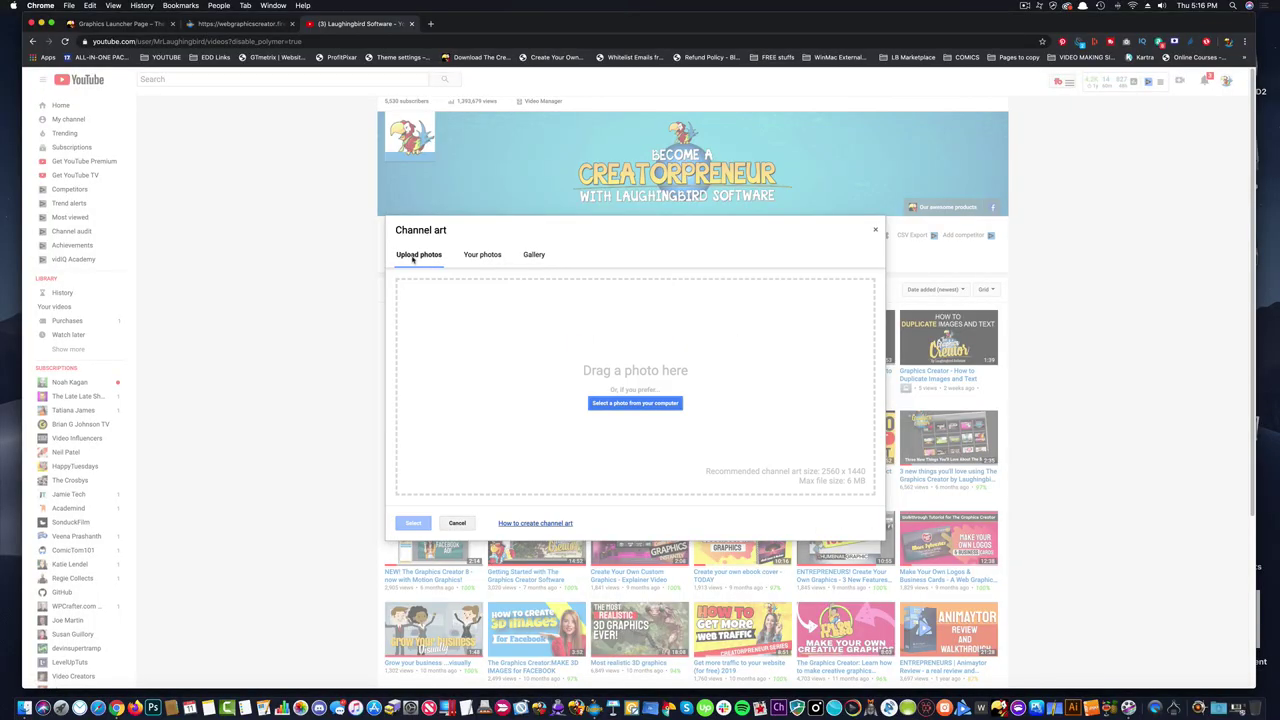
{"action": "left_click", "coordinate": [628, 404]}
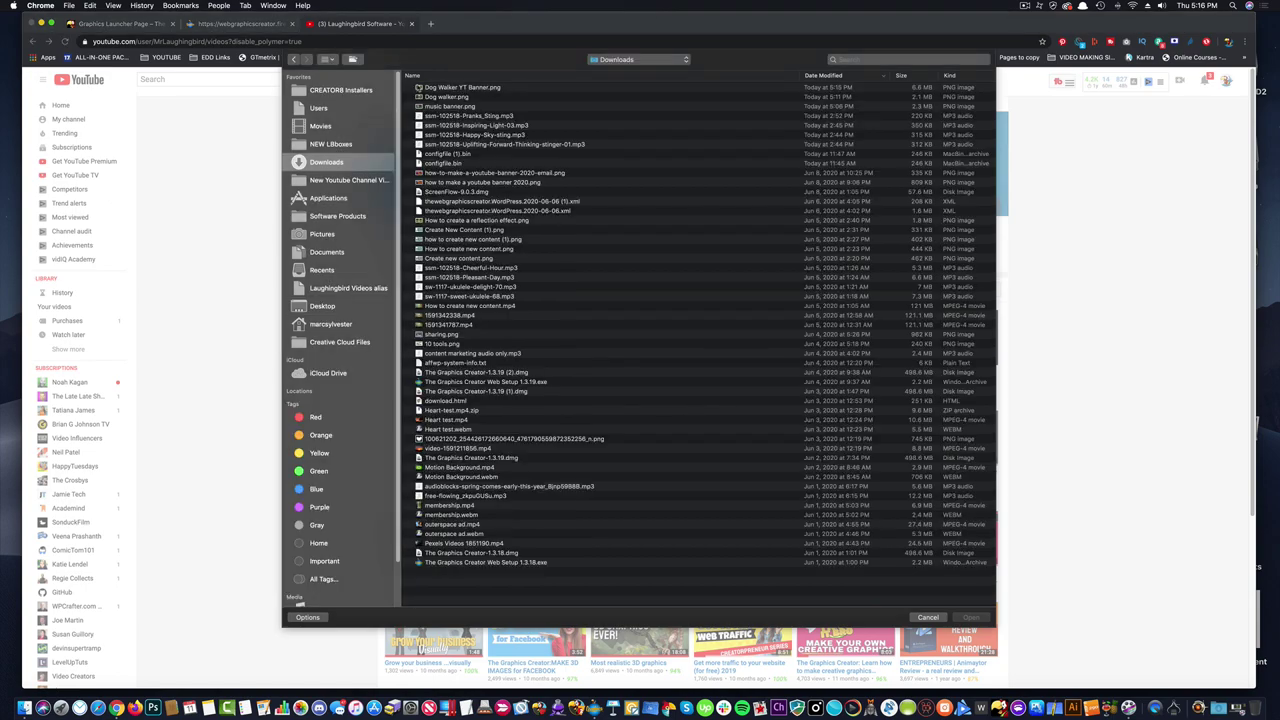
{"action": "double_click", "coordinate": [468, 88]}
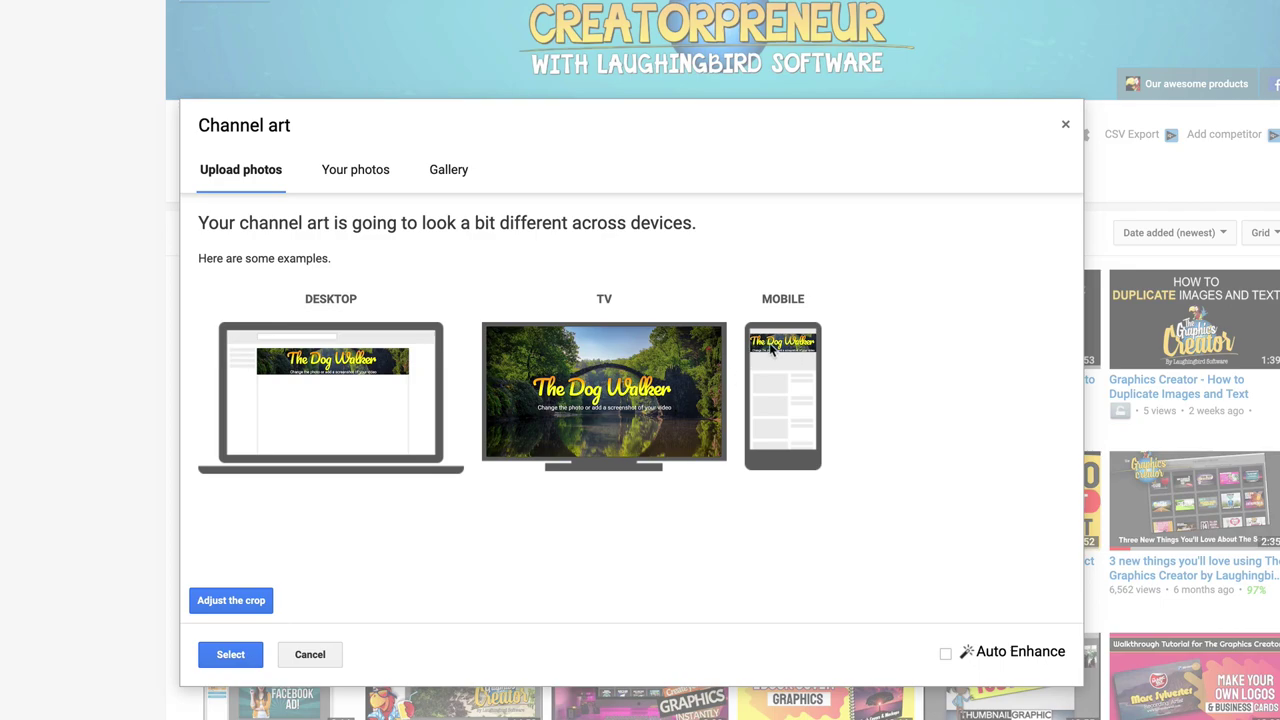
{"action": "left_click", "coordinate": [231, 655]}
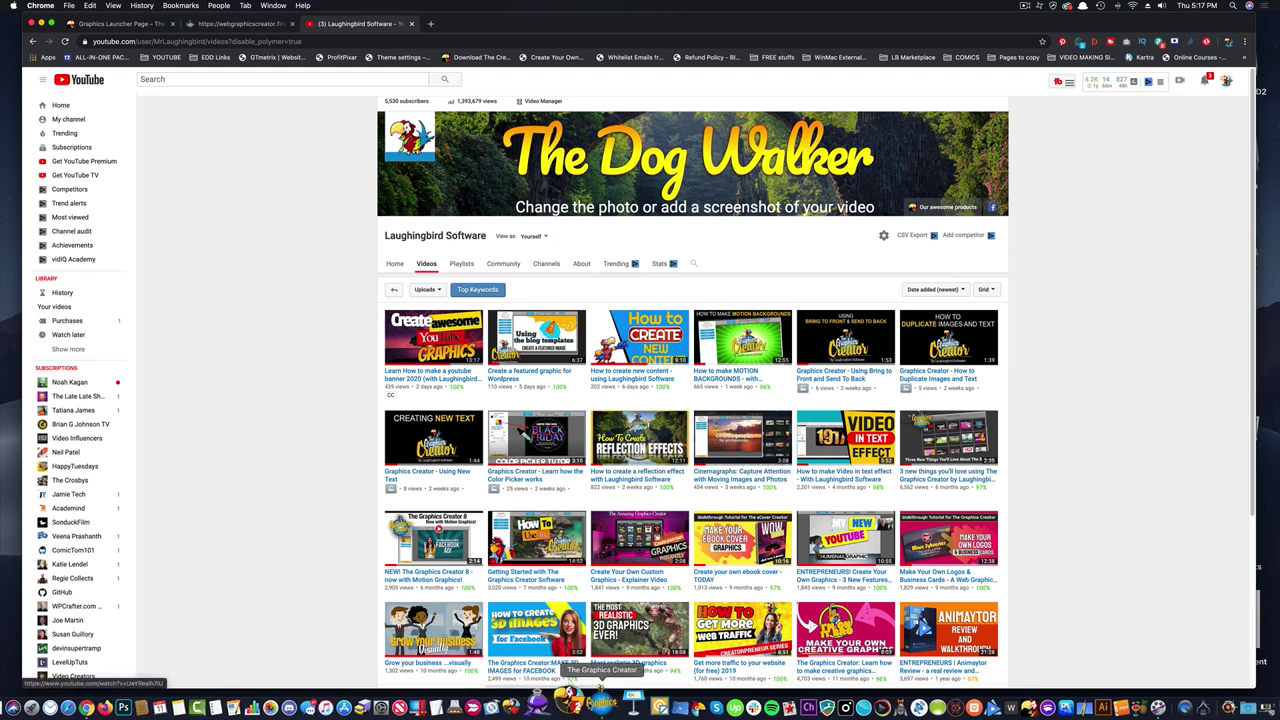
Discard the Dog Walker design changes and browse the YouTube_Banners templates.
{"action": "left_click", "coordinate": [594, 700]}
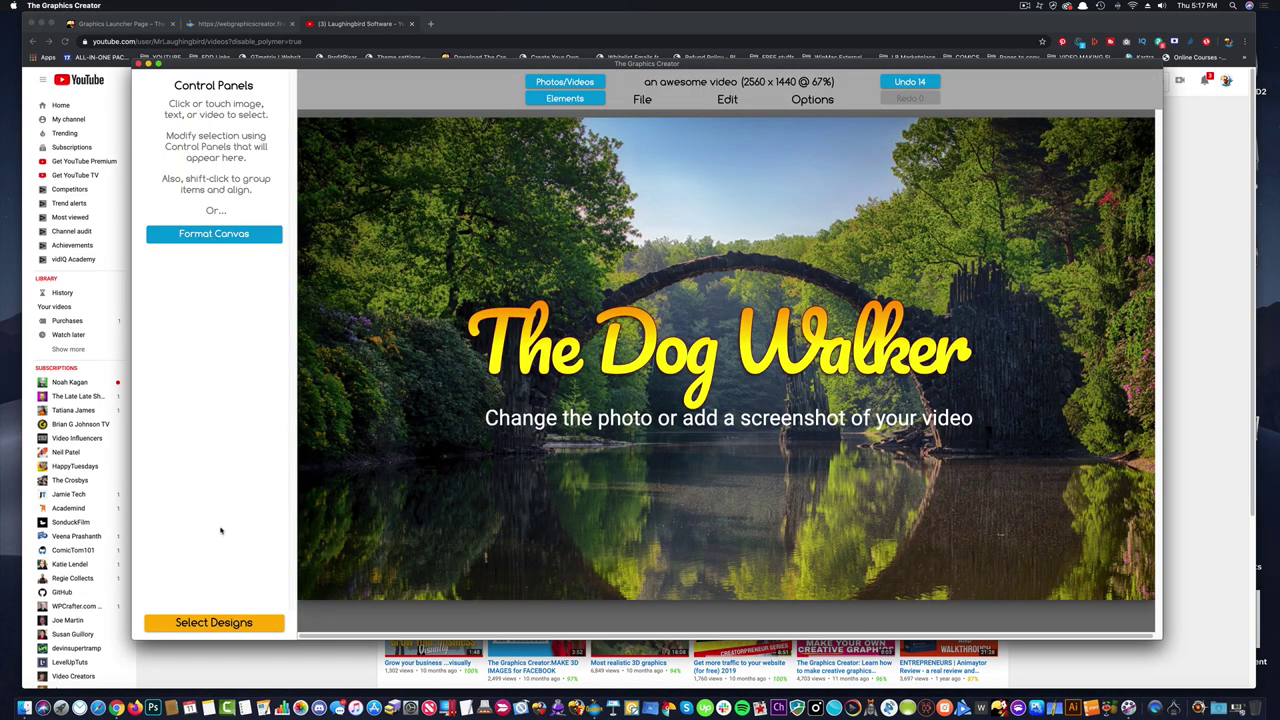
{"action": "left_click", "coordinate": [212, 623]}
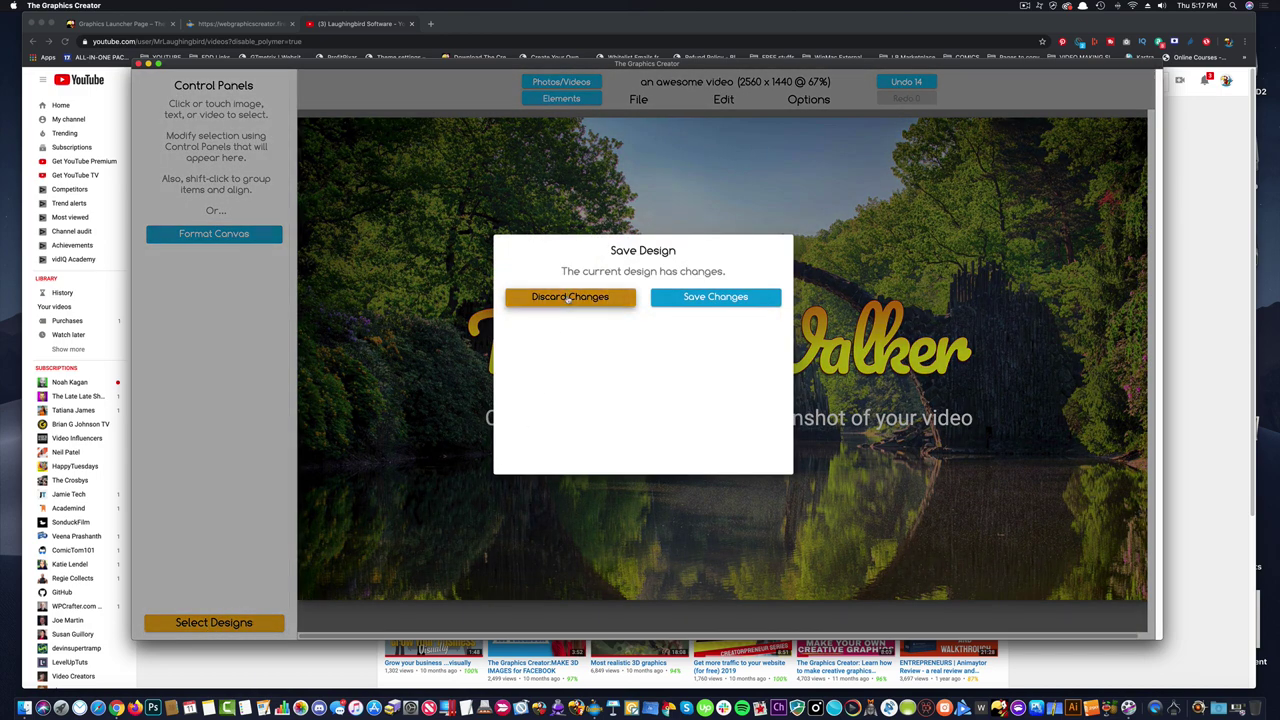
{"action": "left_click", "coordinate": [569, 297]}
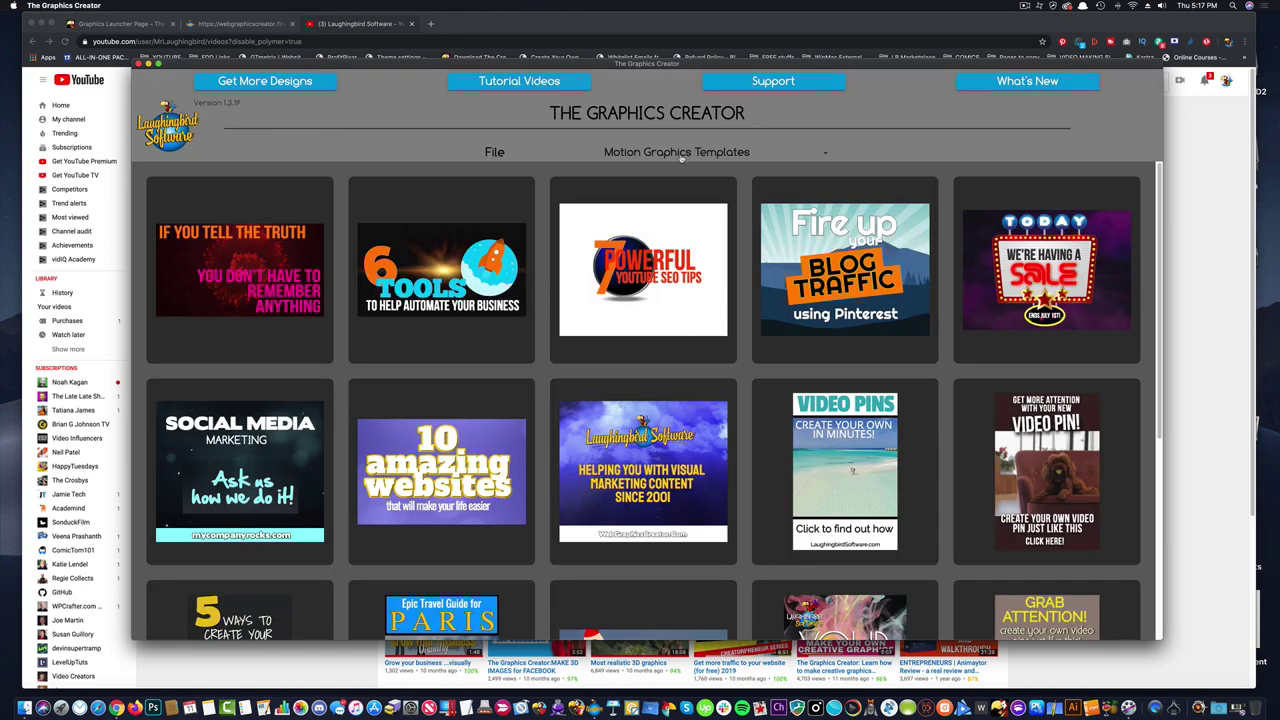
{"action": "left_click", "coordinate": [680, 154]}
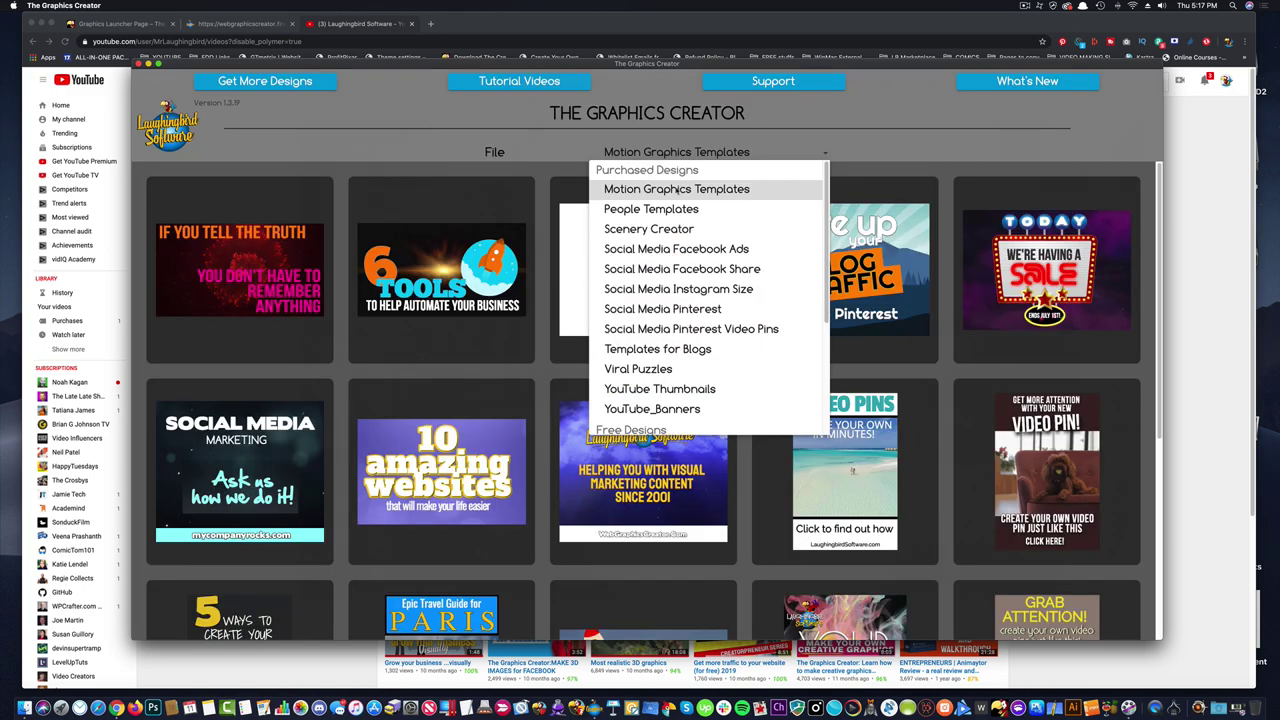
{"action": "left_click", "coordinate": [669, 411]}
{"action": "scroll", "coordinate": [642, 396], "scroll_direction": "down", "scroll_amount": 10}
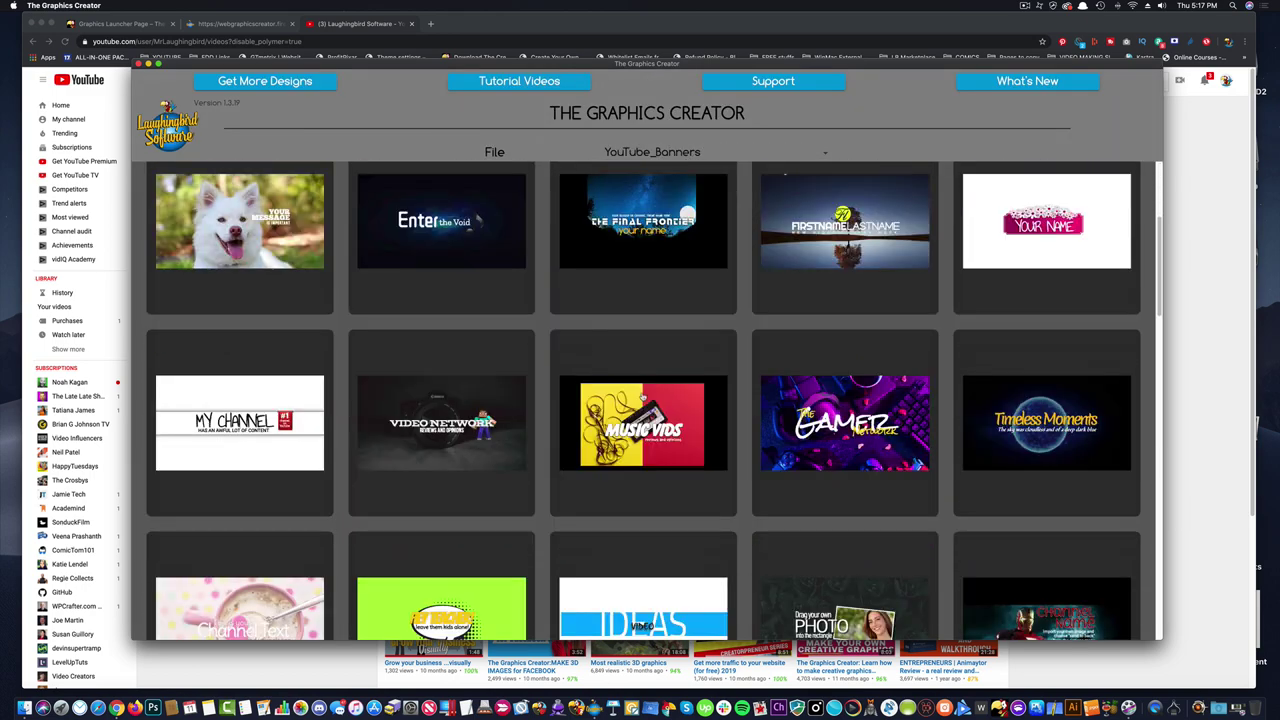
{"action": "scroll", "coordinate": [642, 396], "scroll_direction": "down", "scroll_amount": 4}
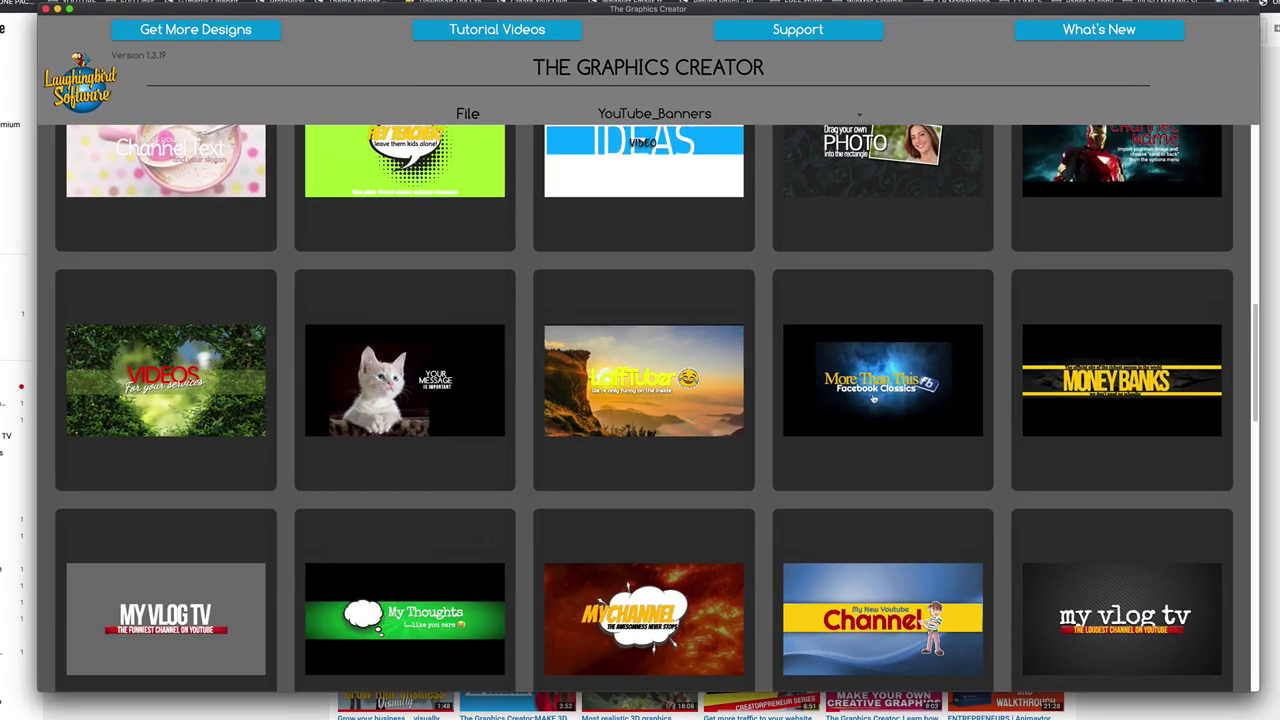
Open the More Than This banner template and turn on YouTube safe-area guides.
{"action": "left_click", "coordinate": [876, 398]}
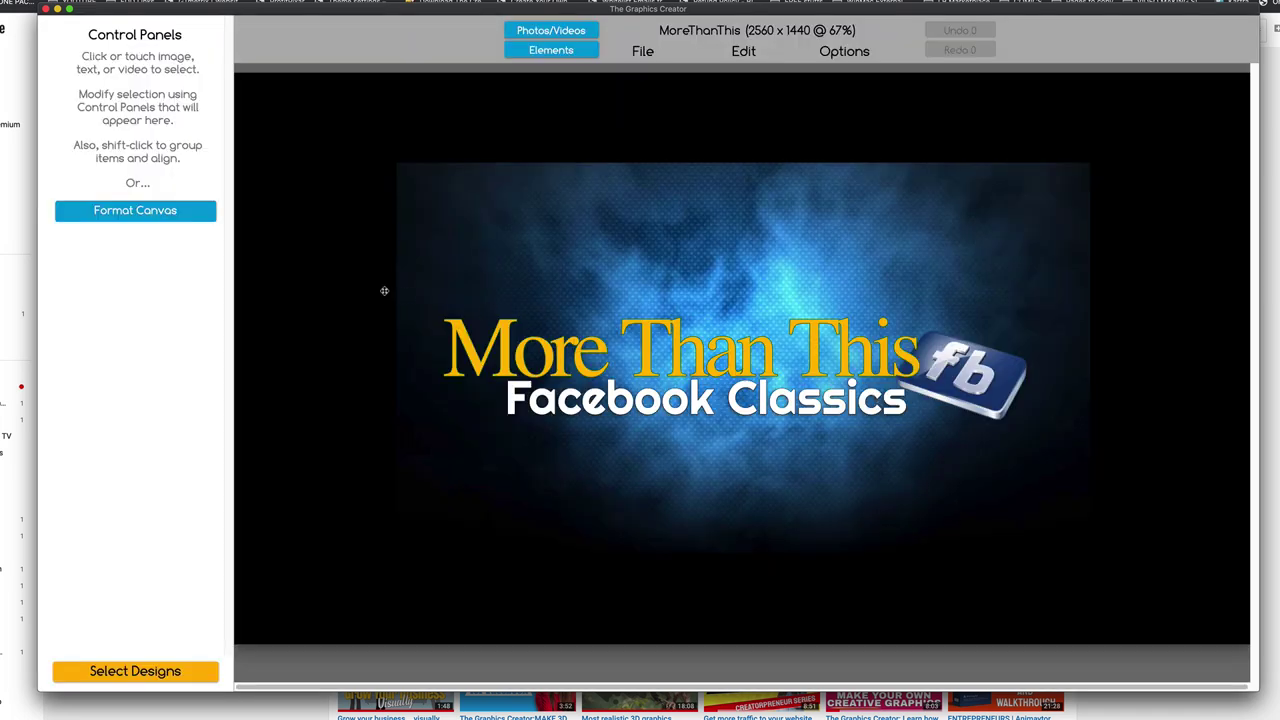
{"action": "left_click", "coordinate": [142, 217]}
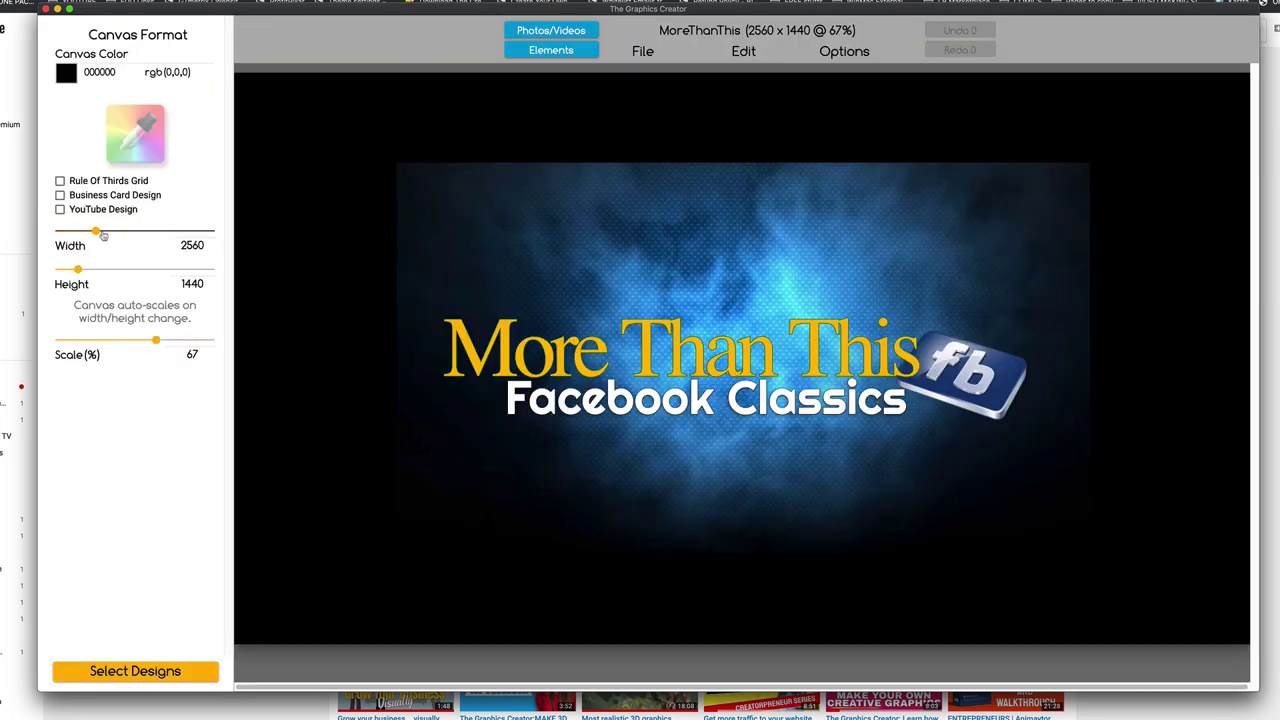
{"action": "left_click", "coordinate": [60, 210]}
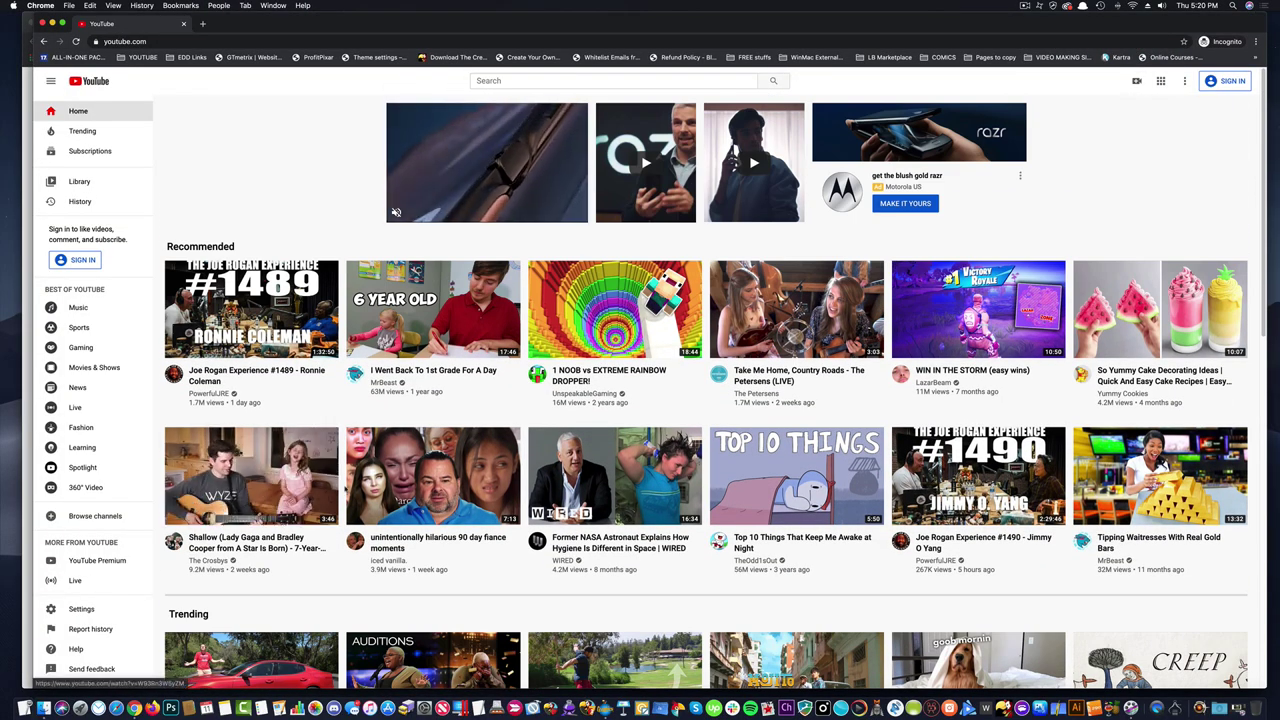
Scroll through YouTube's recommended videos looking for the Laughingbird motion backgrounds video.
{"action": "mouse_move", "coordinate": [563, 432]}
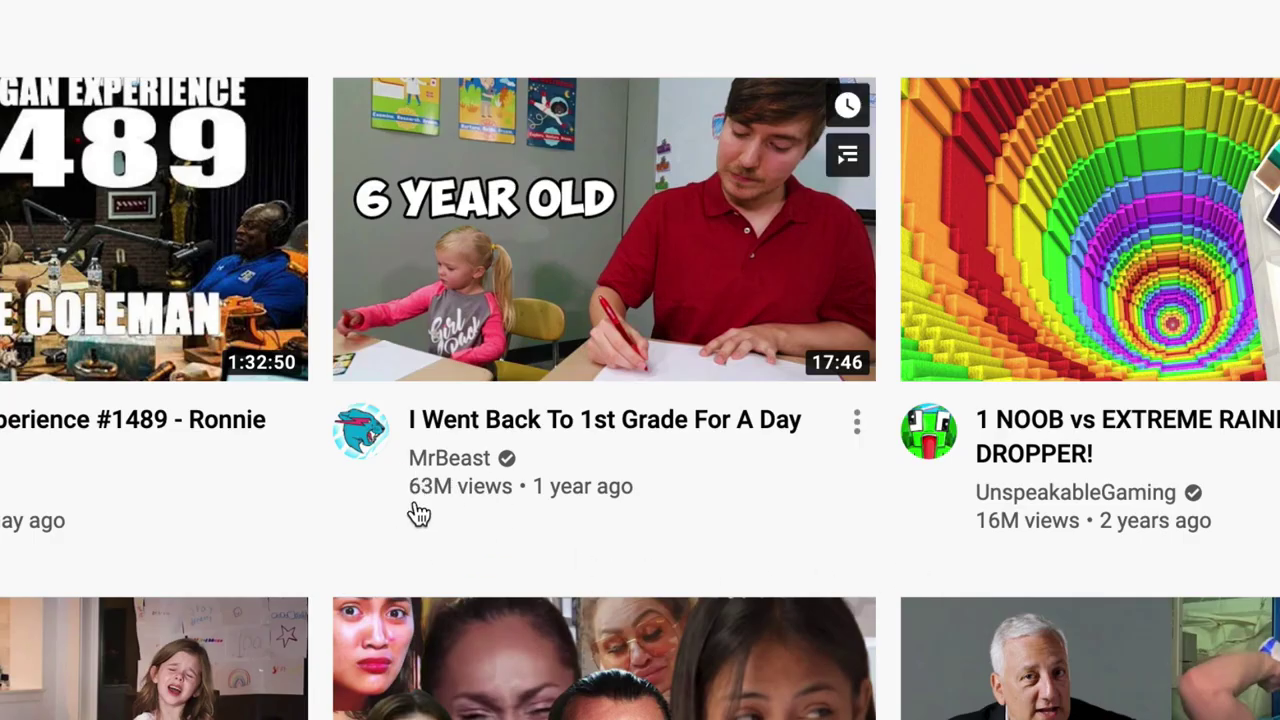
{"action": "mouse_move", "coordinate": [558, 372]}
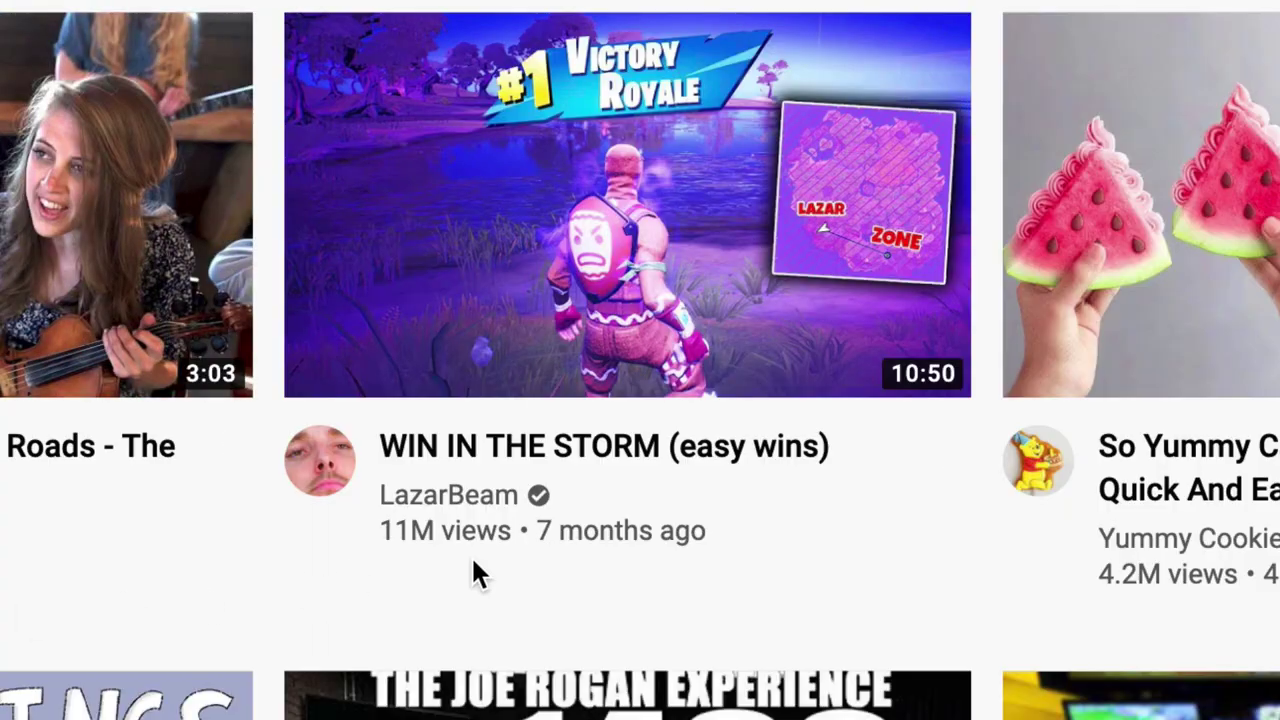
{"action": "mouse_move", "coordinate": [972, 482]}
{"action": "mouse_move", "coordinate": [640, 278]}
{"action": "mouse_move", "coordinate": [1043, 334]}
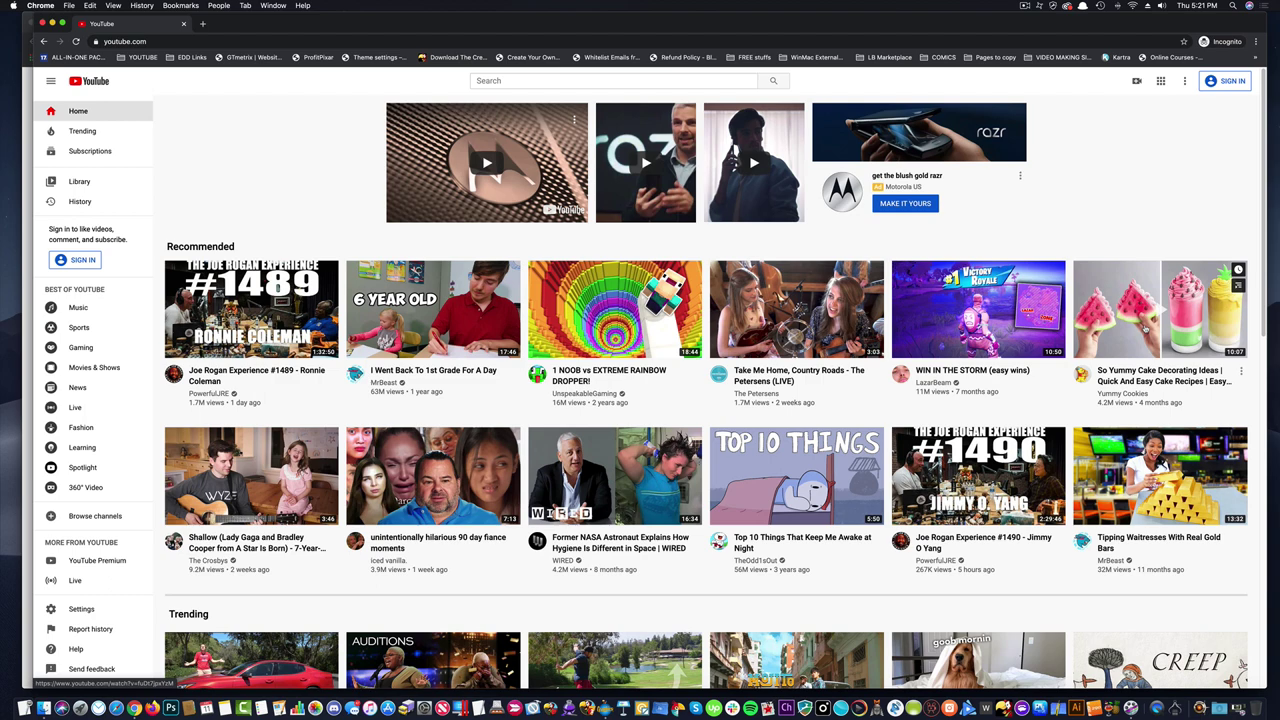
{"action": "scroll", "coordinate": [1145, 330], "scroll_direction": "down", "scroll_amount": 2}
{"action": "mouse_move", "coordinate": [1052, 375]}
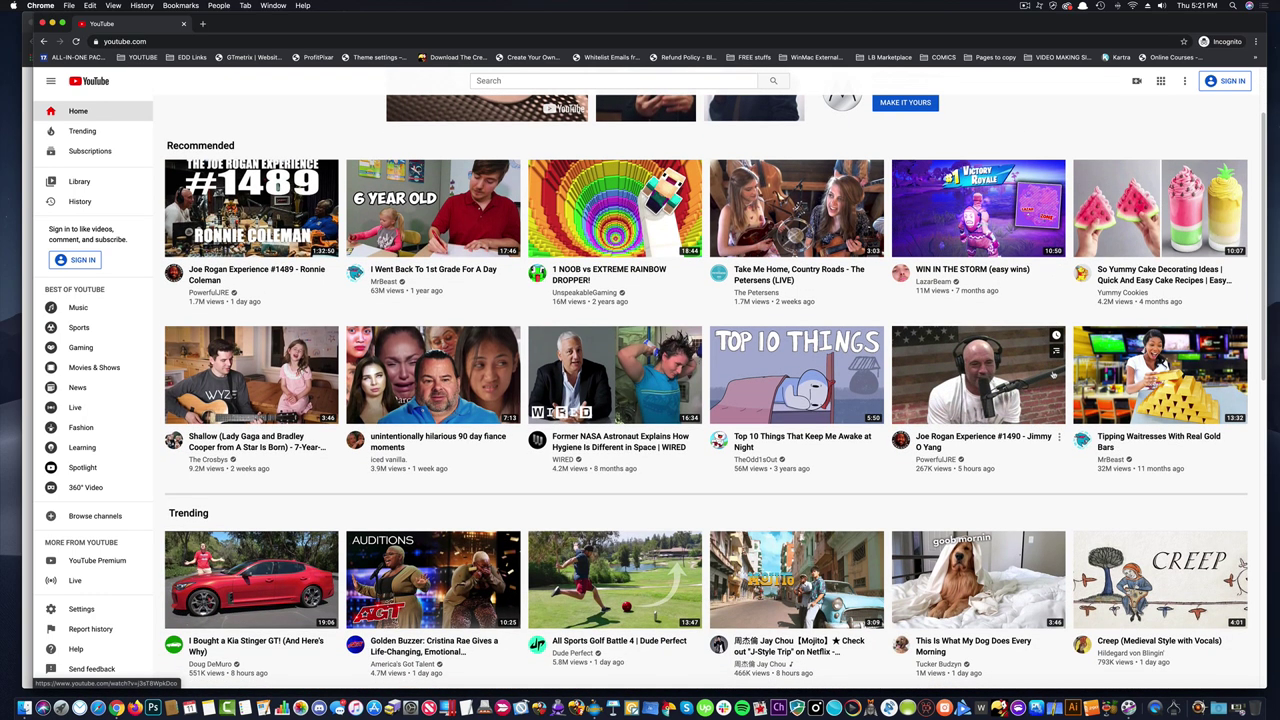
{"action": "scroll", "coordinate": [1052, 375], "scroll_direction": "down", "scroll_amount": 2}
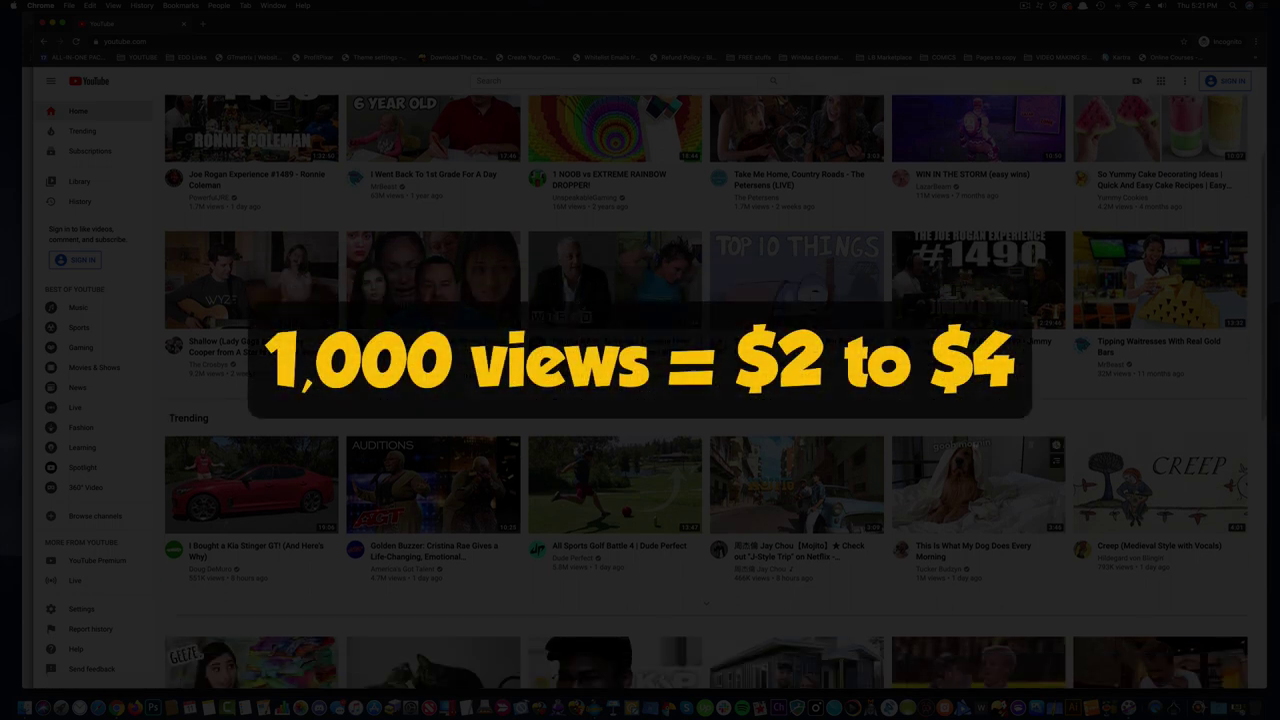
{"action": "scroll", "coordinate": [980, 470], "scroll_direction": "down", "scroll_amount": 5}
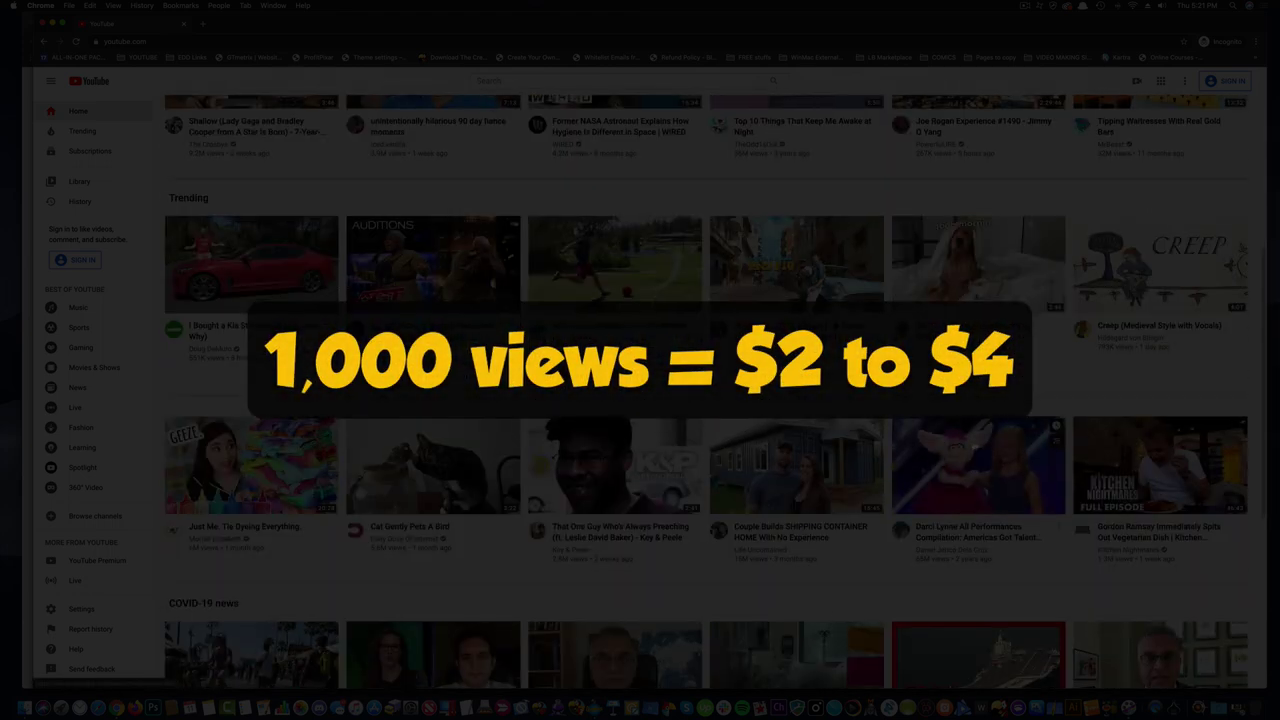
{"action": "scroll", "coordinate": [936, 555], "scroll_direction": "down", "scroll_amount": 1}
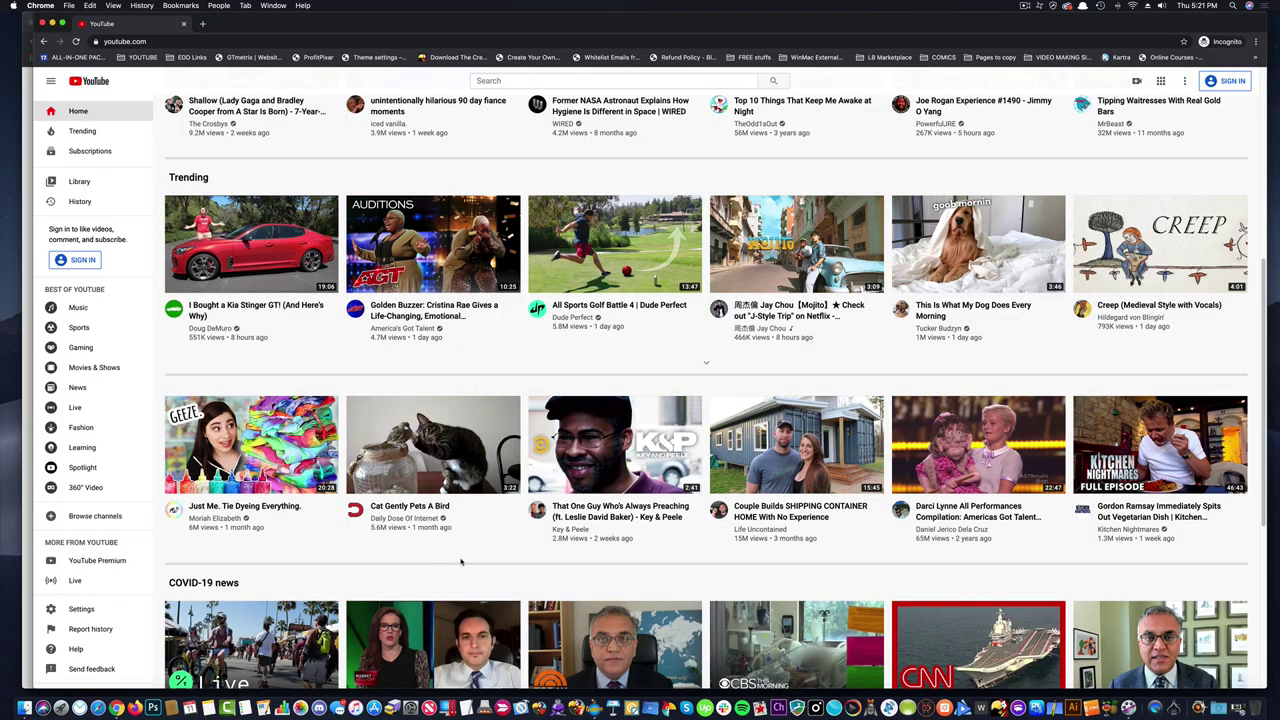
{"action": "scroll", "coordinate": [462, 562], "scroll_direction": "up", "scroll_amount": 5}
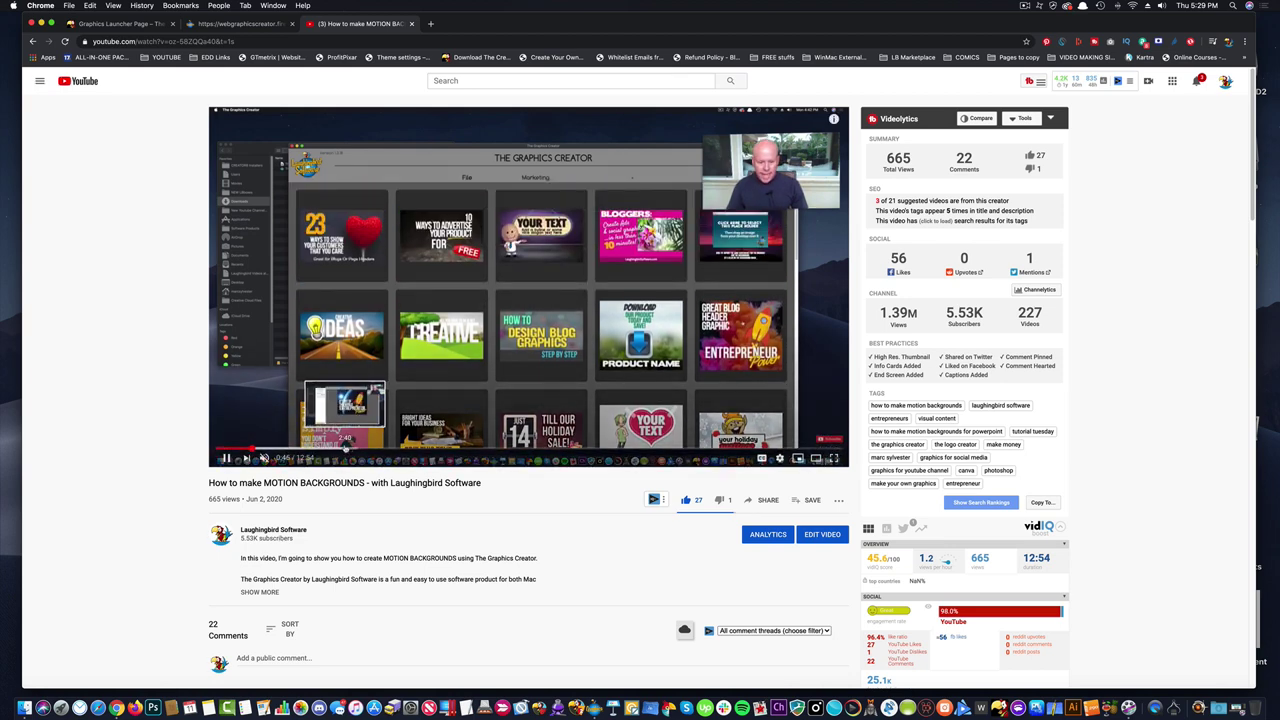
Jump the video to about 2:40 and open its Cinemagraphs for Professionals product link.
{"action": "left_click", "coordinate": [347, 452]}
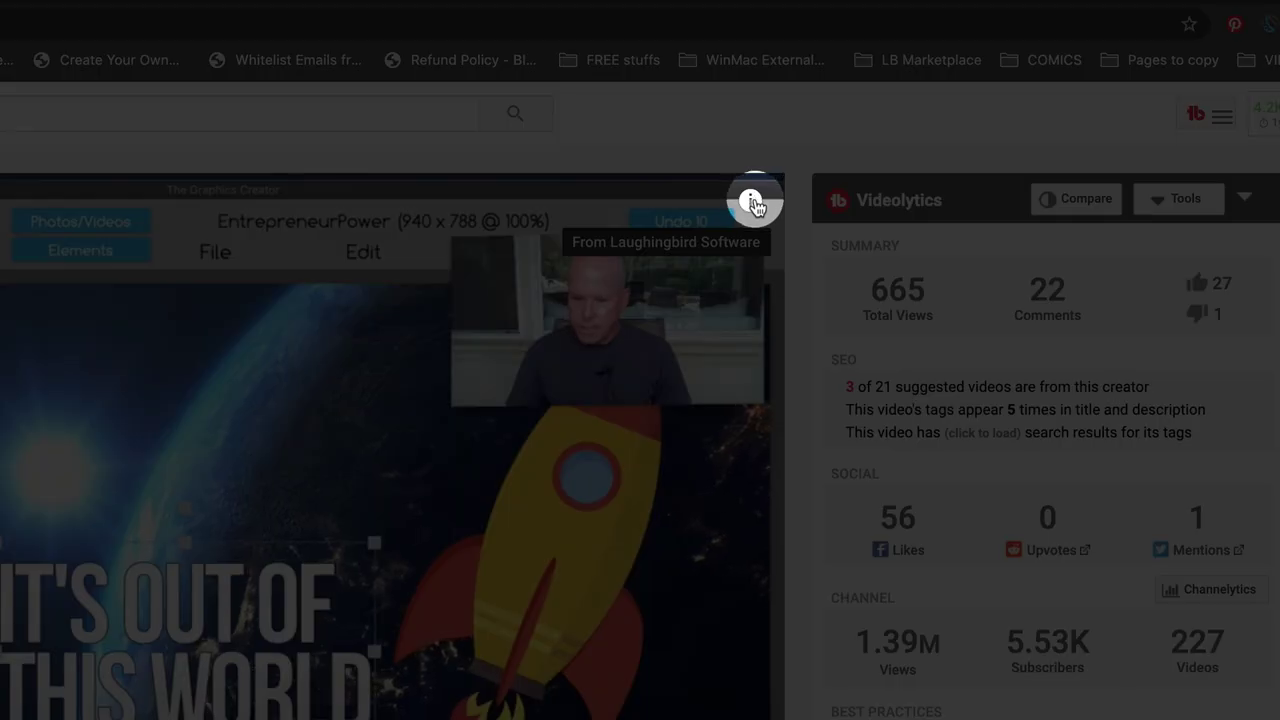
{"action": "left_click", "coordinate": [752, 205]}
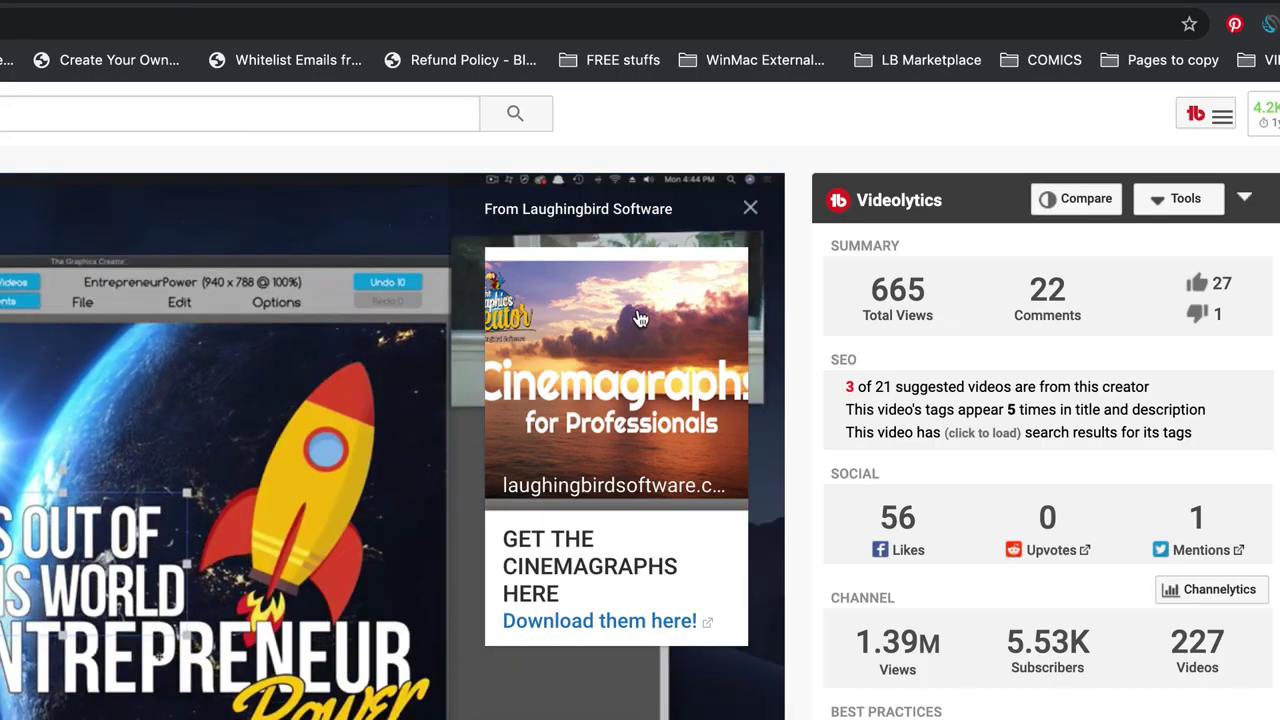
{"action": "left_click", "coordinate": [596, 429]}
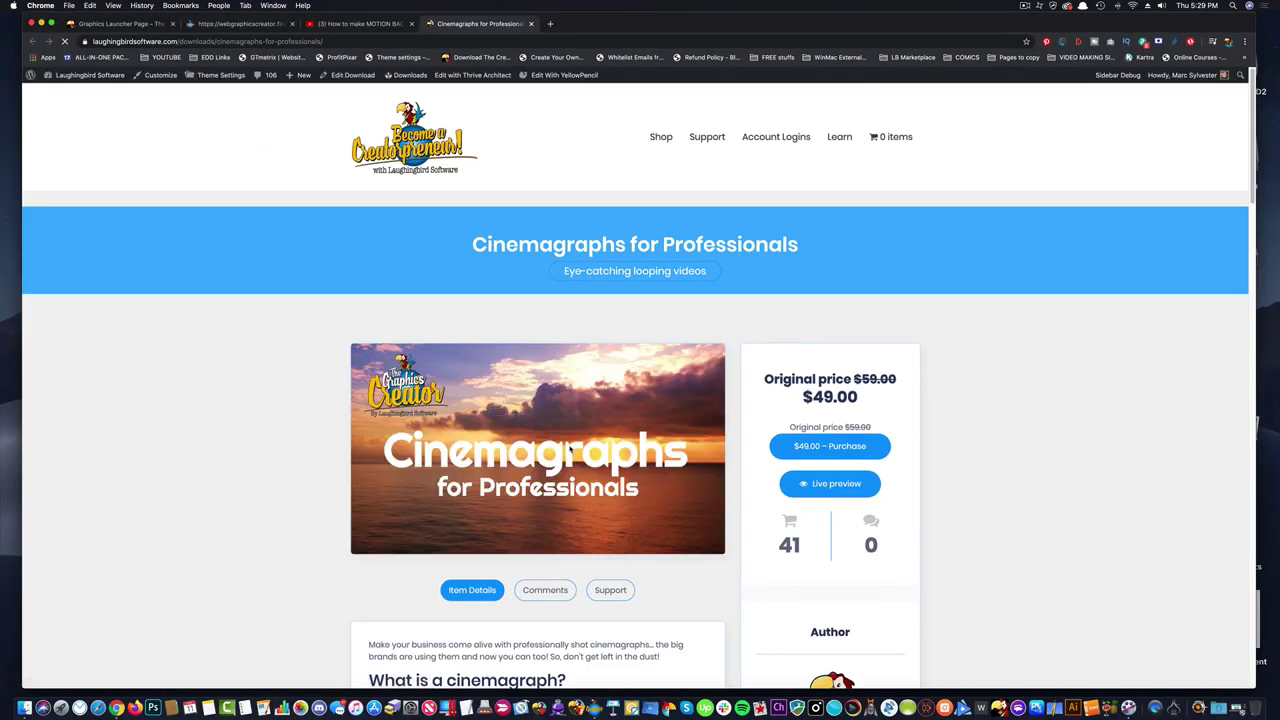
Scroll the page briefly, then close the info card over the video.
{"action": "scroll", "coordinate": [518, 458], "scroll_direction": "down", "scroll_amount": 2}
{"action": "scroll", "coordinate": [518, 458], "scroll_direction": "down", "scroll_amount": 7}
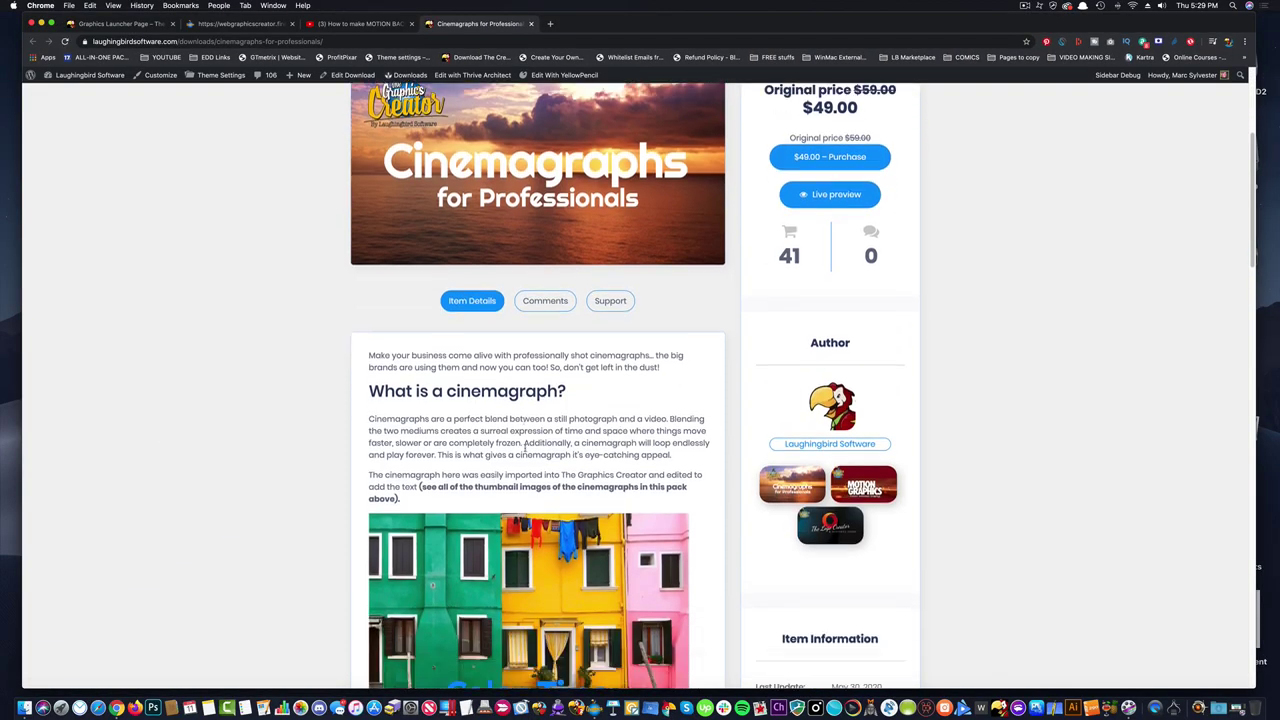
{"action": "scroll", "coordinate": [553, 435], "scroll_direction": "up", "scroll_amount": 9}
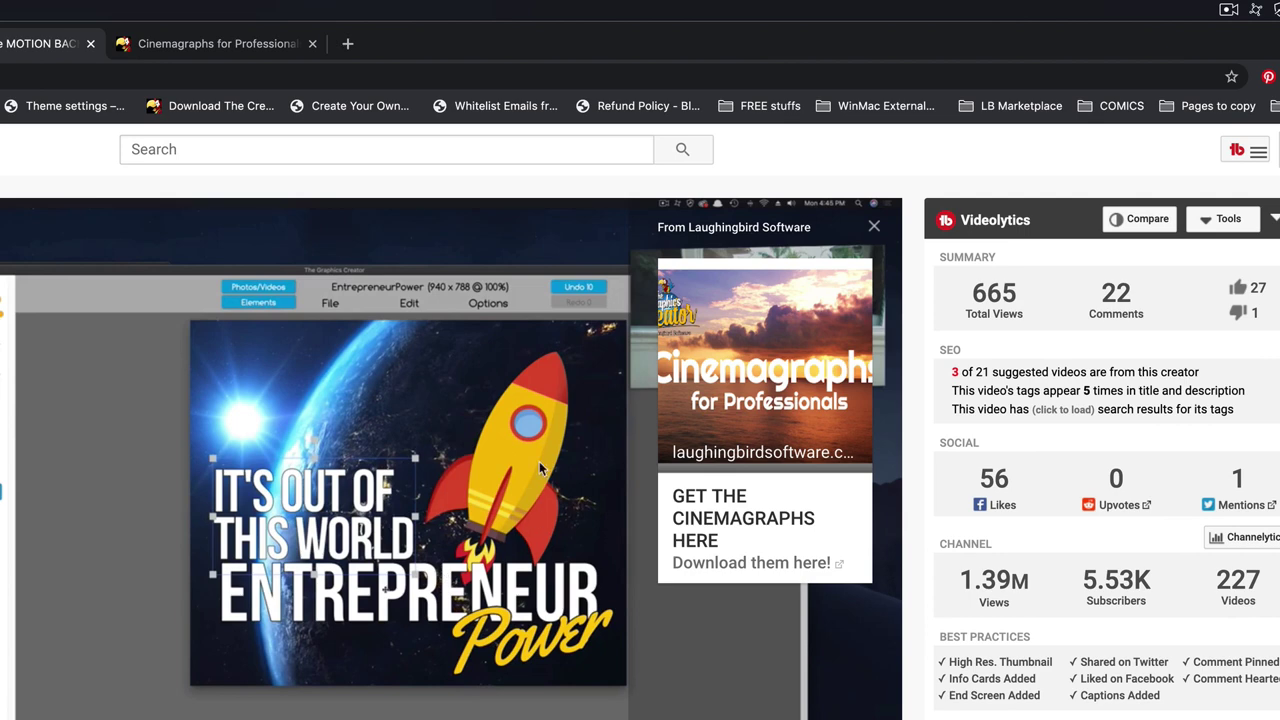
{"action": "left_click", "coordinate": [874, 229]}
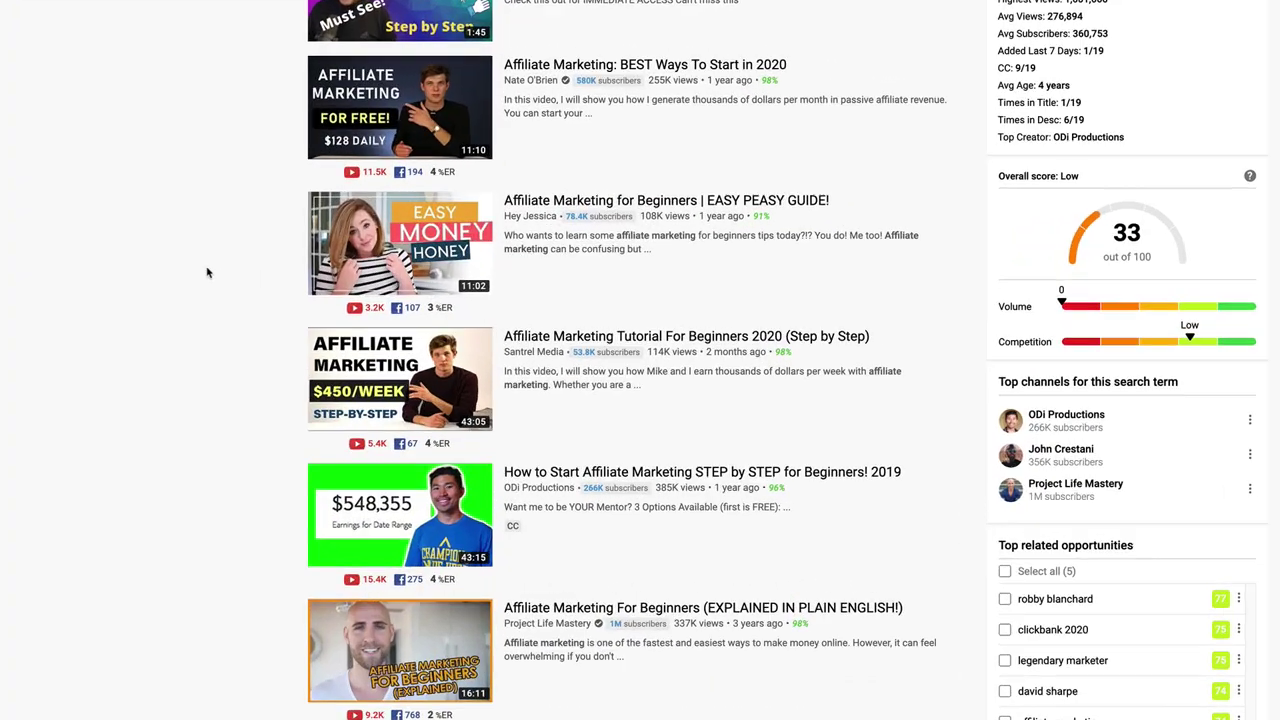
{"action": "scroll", "coordinate": [208, 270], "scroll_direction": "down", "scroll_amount": 2}
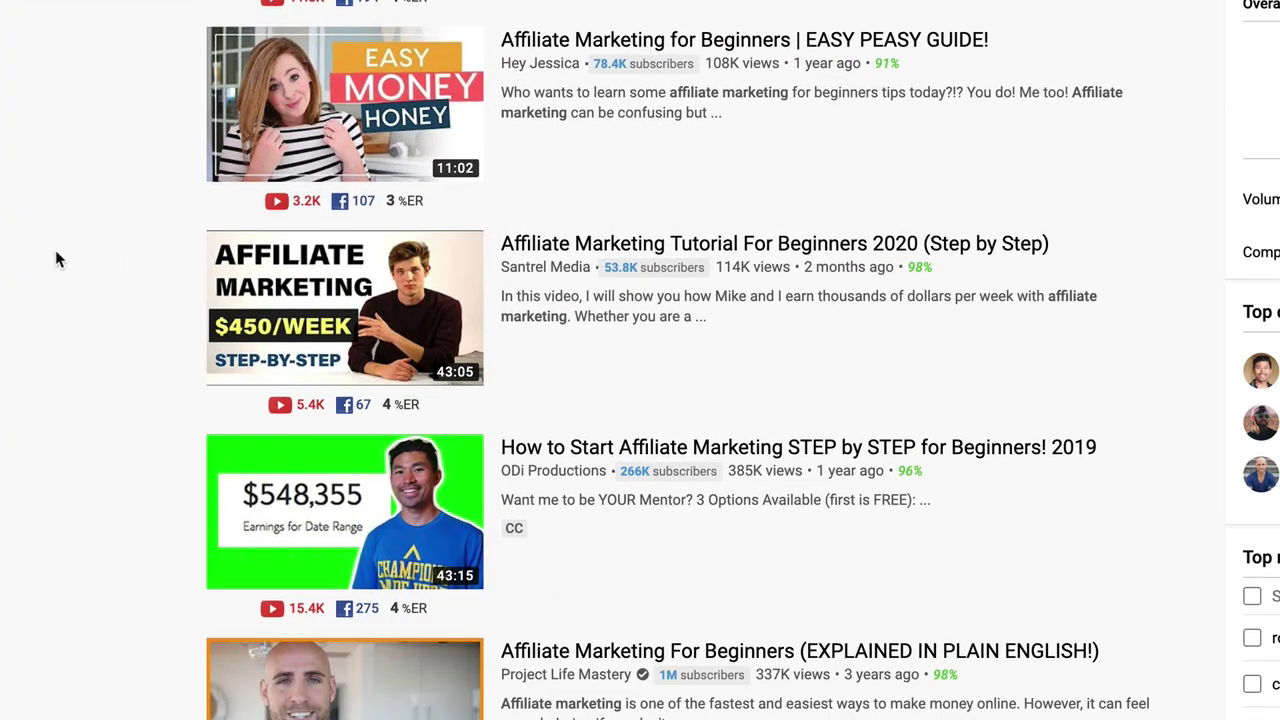
{"action": "mouse_move", "coordinate": [217, 345]}
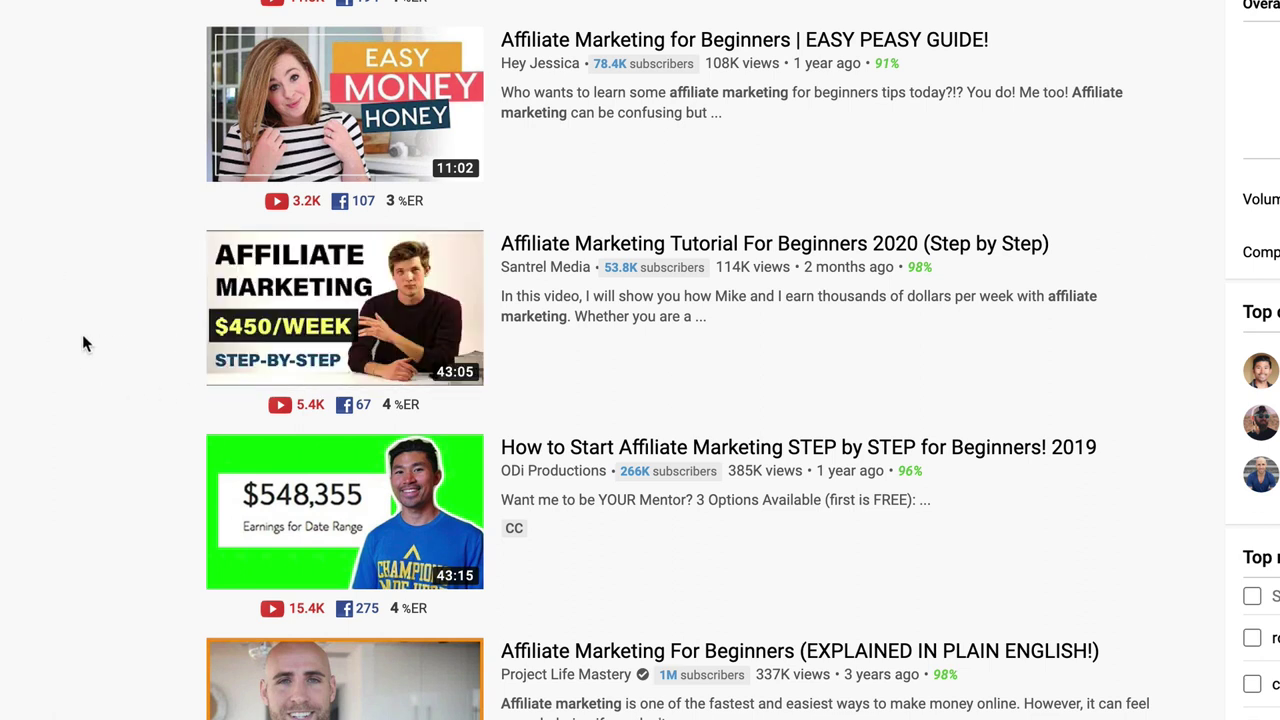
{"action": "scroll", "coordinate": [37, 491], "scroll_direction": "down", "scroll_amount": 3}
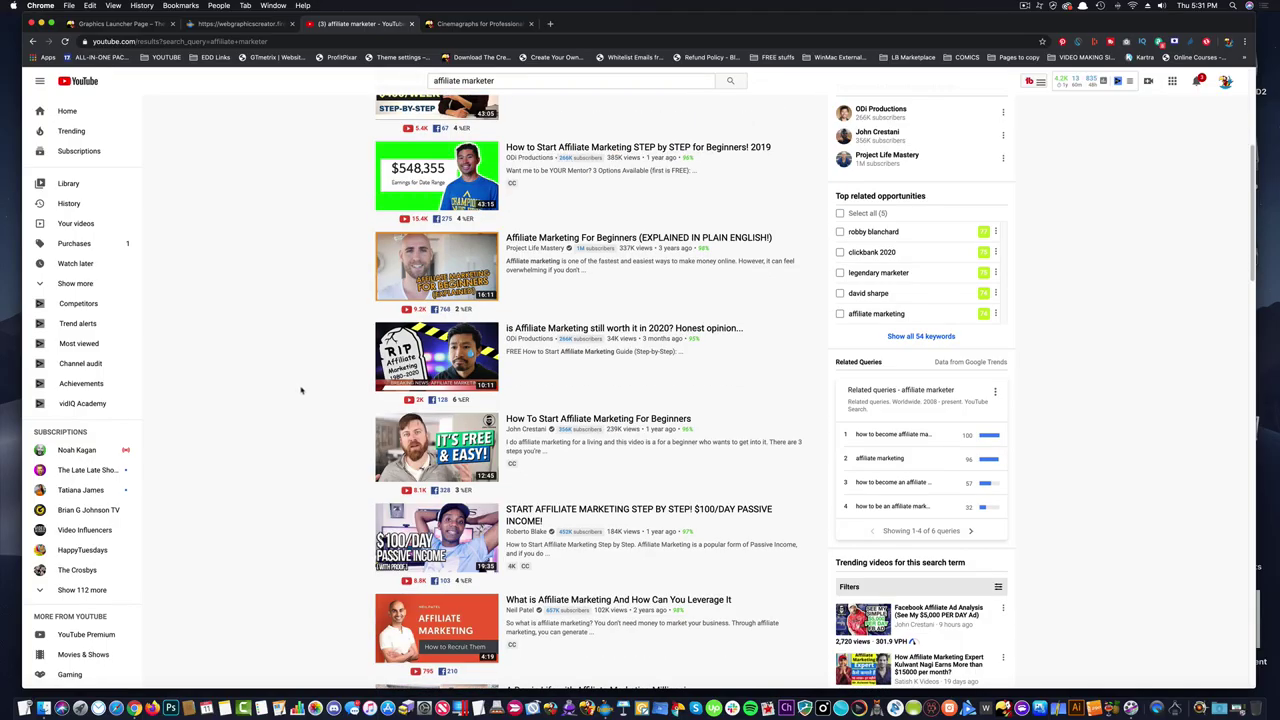
{"action": "scroll", "coordinate": [302, 392], "scroll_direction": "down", "scroll_amount": 1}
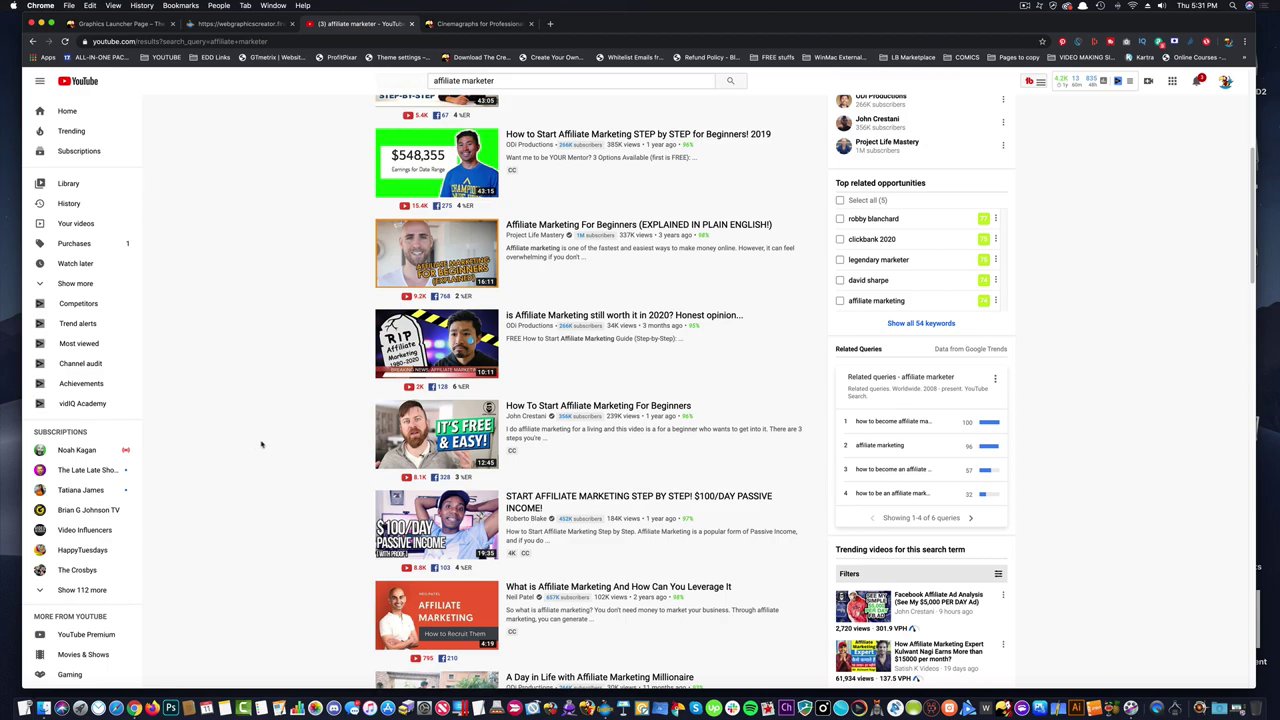
Replace the search text with 'amazon', run it, and scroll through the results.
{"action": "triple_click", "coordinate": [463, 81]}
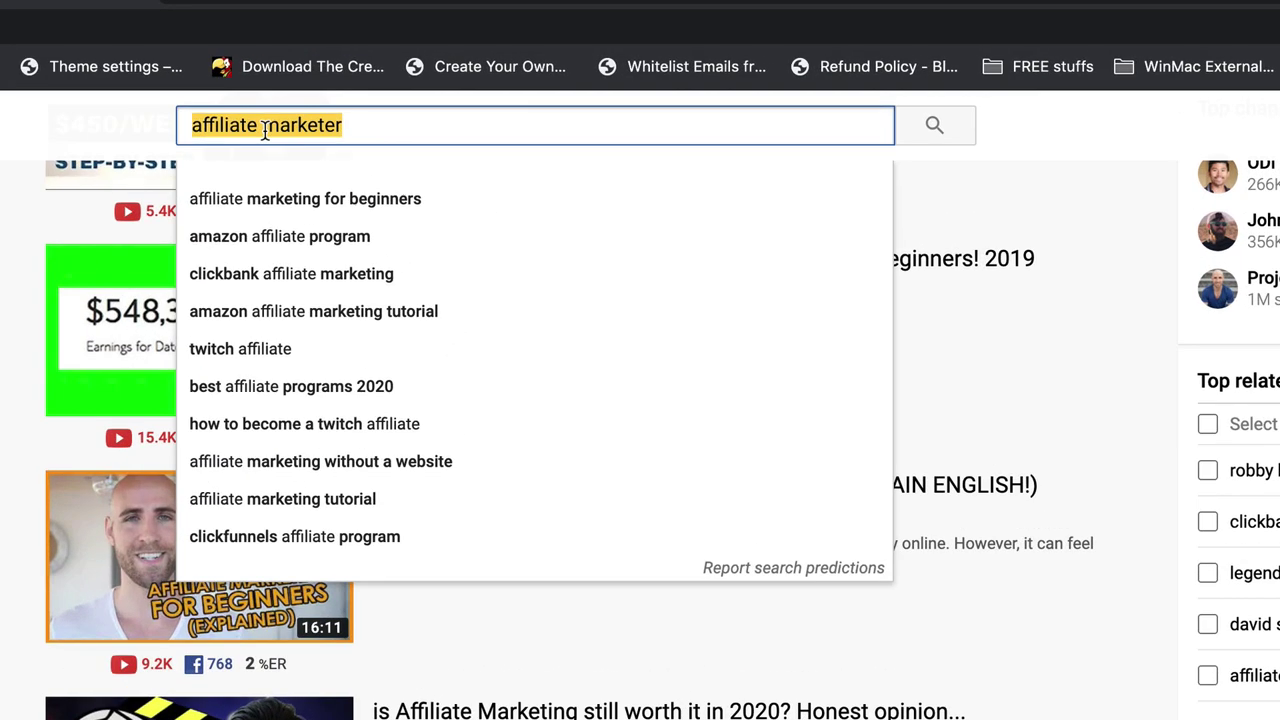
{"action": "type", "text": "amazon"}
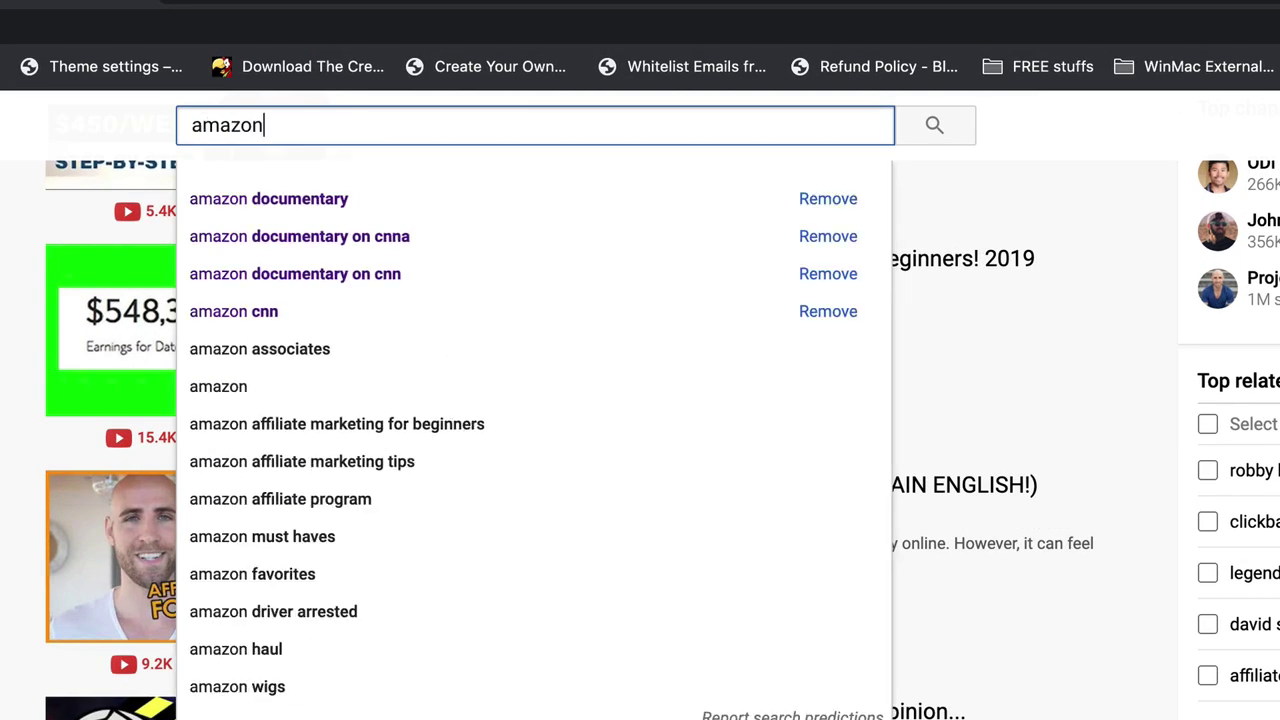
{"action": "key", "text": "Return"}
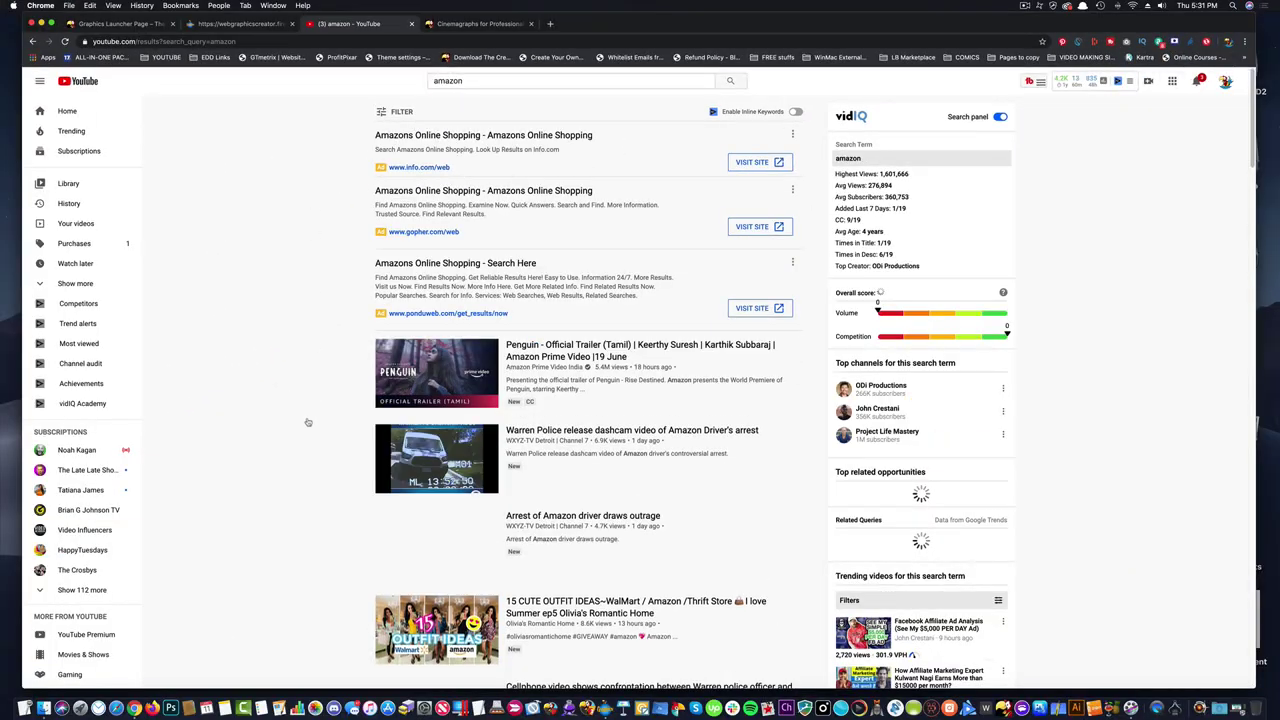
{"action": "scroll", "coordinate": [306, 410], "scroll_direction": "down", "scroll_amount": 3}
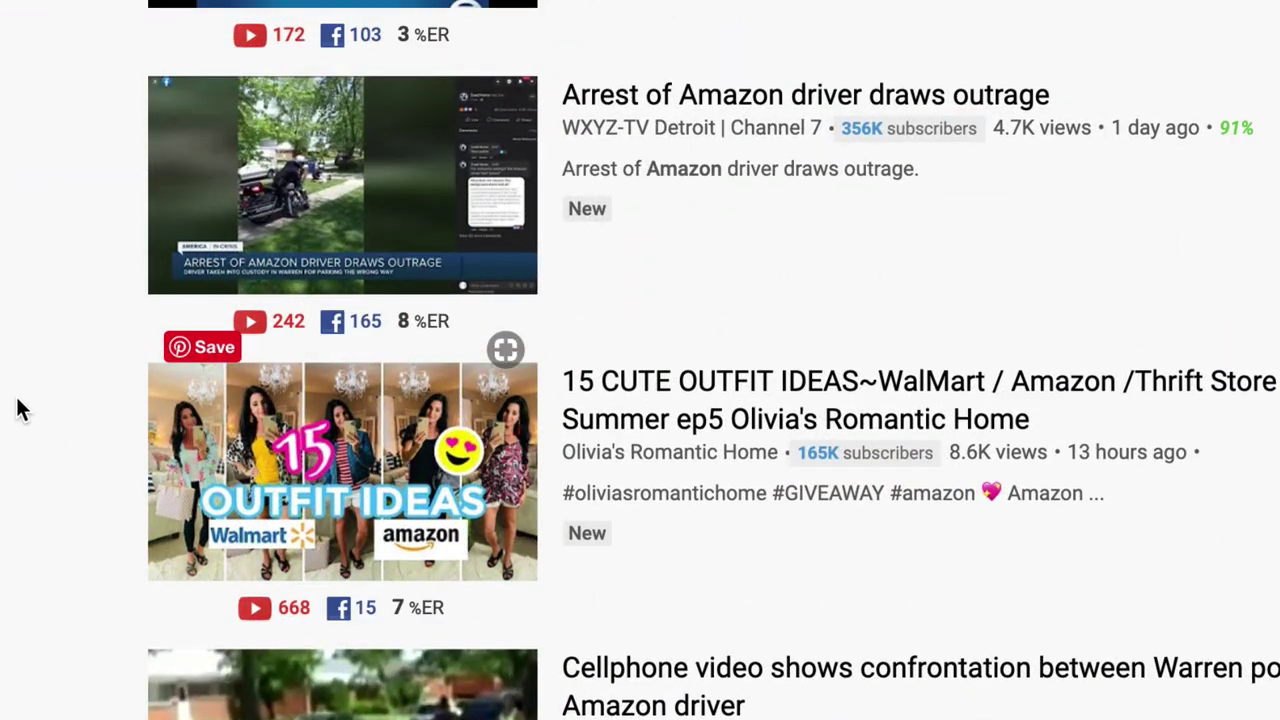
{"action": "scroll", "coordinate": [228, 454], "scroll_direction": "down", "scroll_amount": 3}
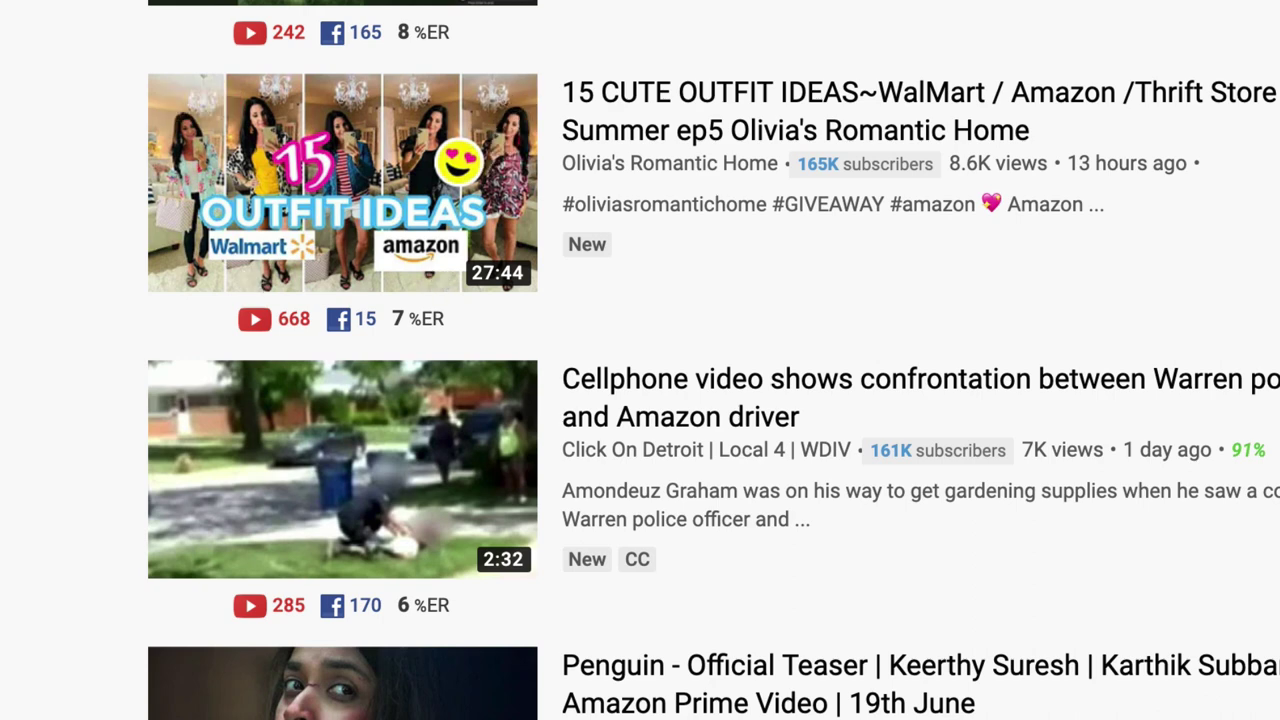
{"action": "mouse_move", "coordinate": [706, 325]}
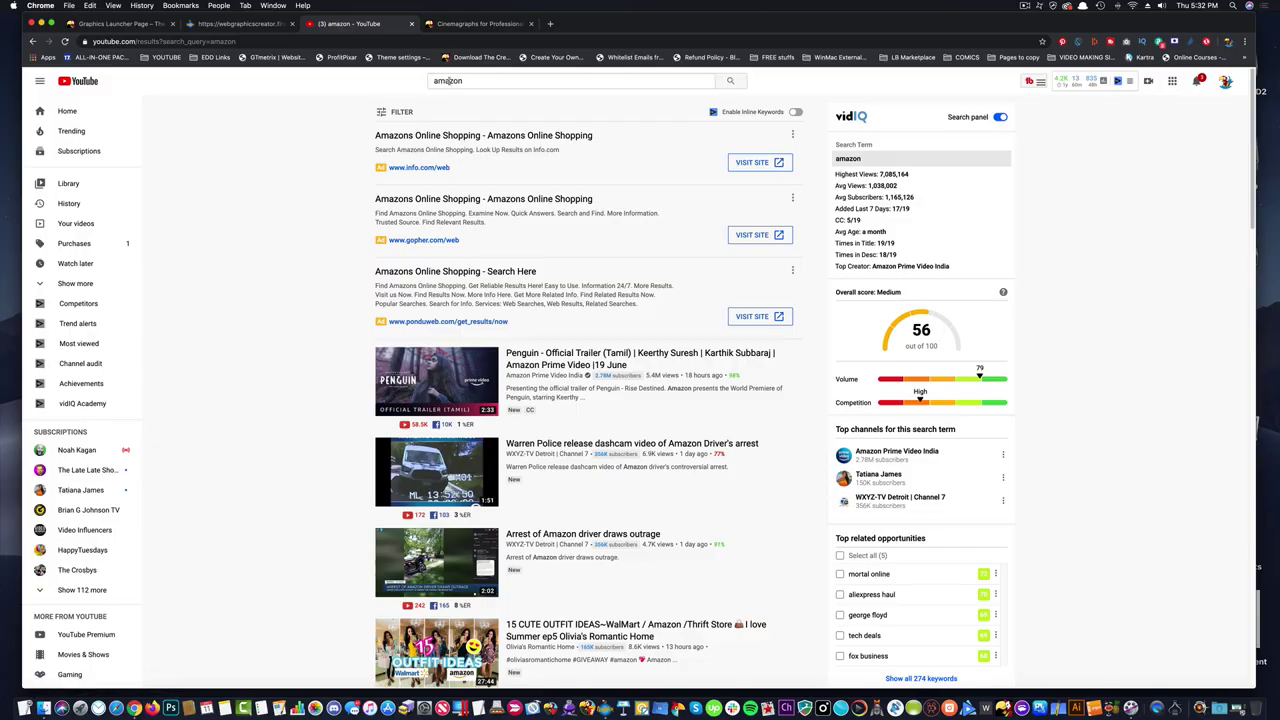
Swap the 'amazon' search for 'jokes', run it, and scroll through the results.
{"action": "double_click", "coordinate": [448, 80]}
{"action": "type", "text": "jokes"}
{"action": "key", "text": "Return"}
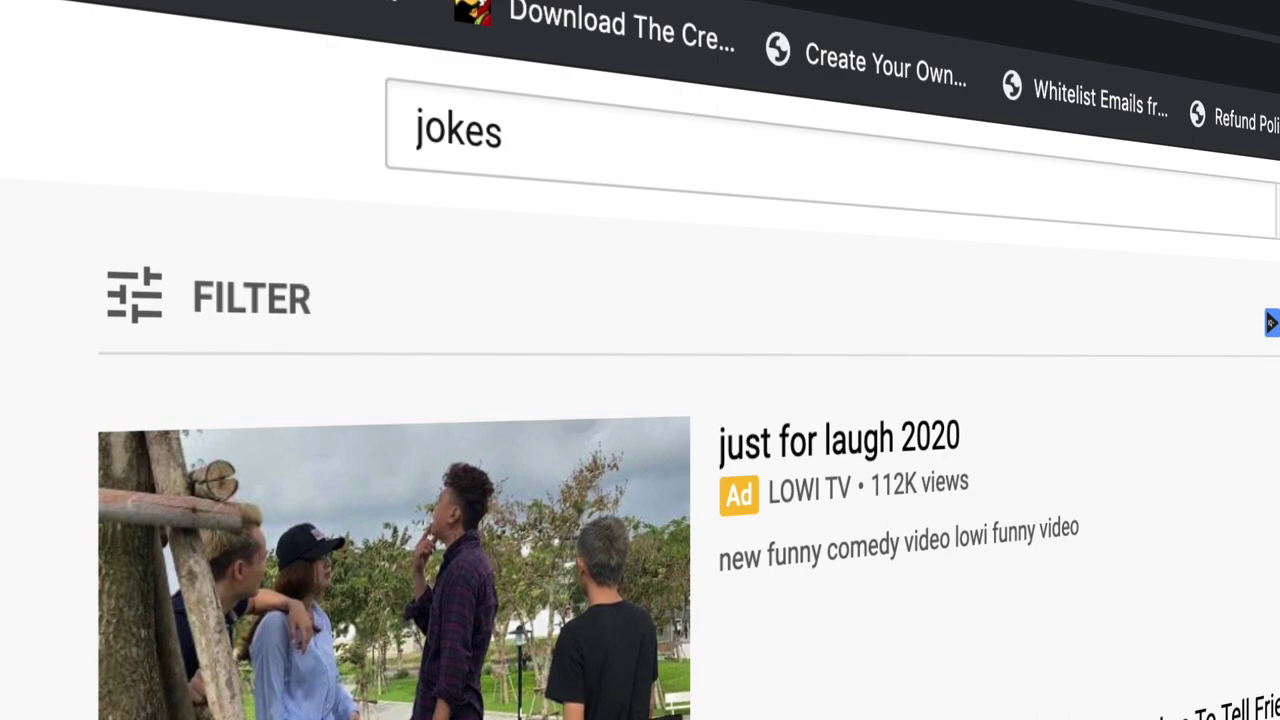
{"action": "scroll", "coordinate": [579, 456], "scroll_direction": "down", "scroll_amount": 10}
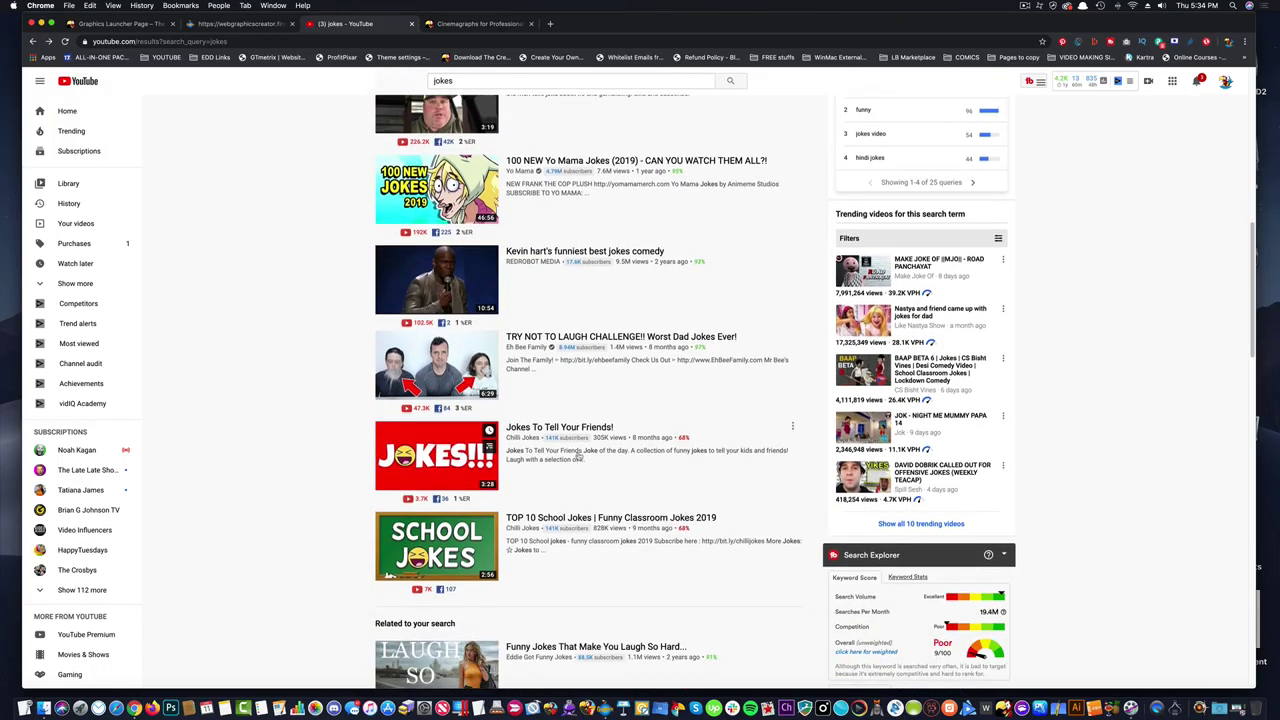
{"action": "scroll", "coordinate": [578, 456], "scroll_direction": "down", "scroll_amount": 2}
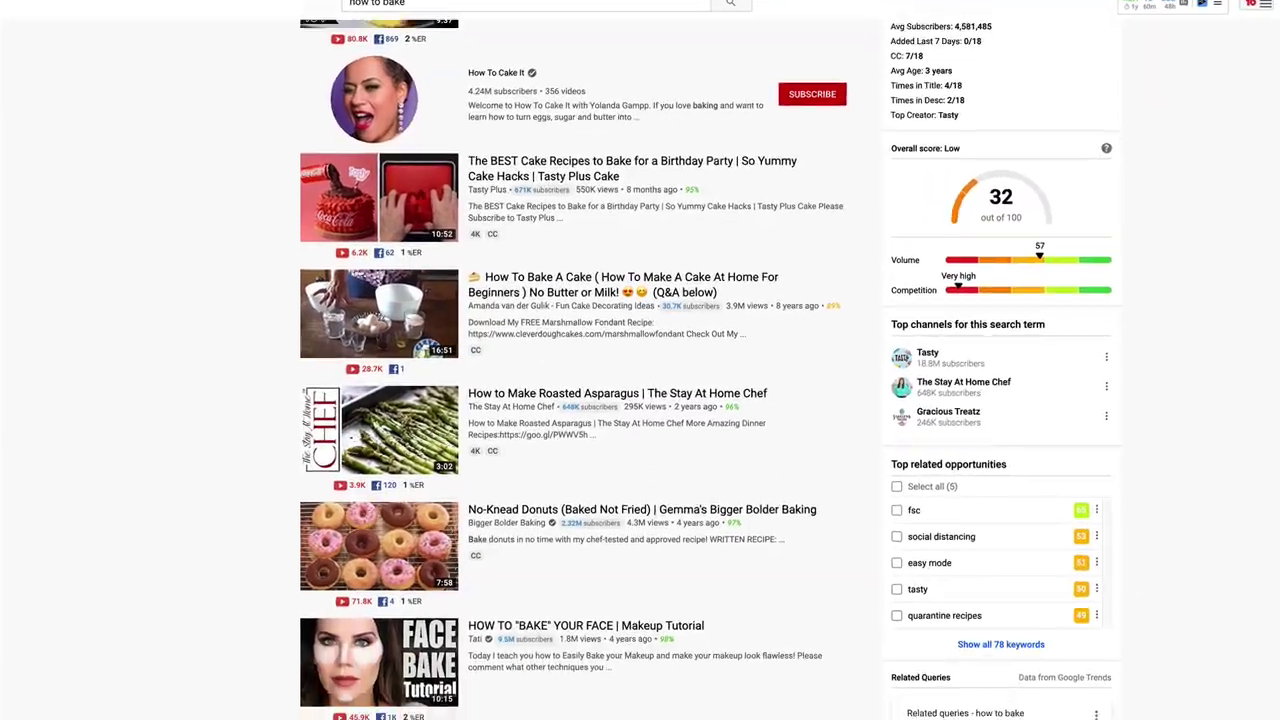
{"action": "scroll", "coordinate": [570, 400], "scroll_direction": "down", "scroll_amount": 5}
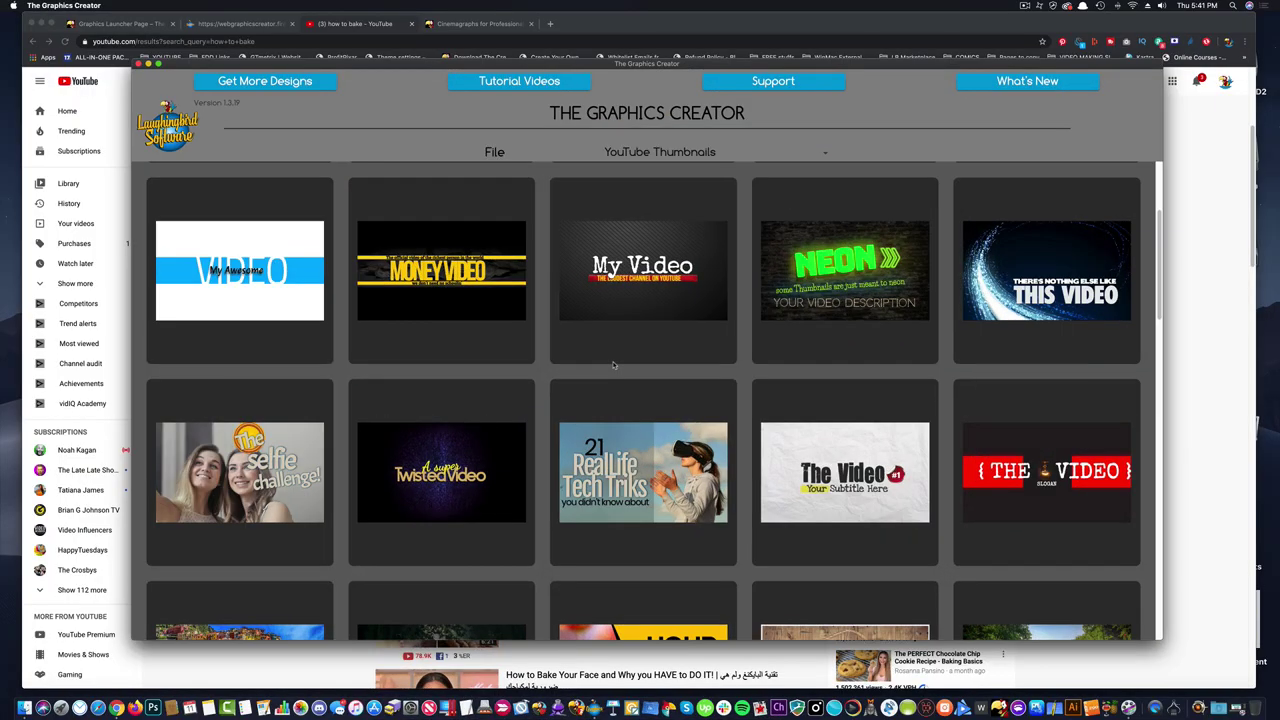
{"action": "scroll", "coordinate": [614, 365], "scroll_direction": "down", "scroll_amount": 3}
{"action": "scroll", "coordinate": [614, 365], "scroll_direction": "up", "scroll_amount": 5}
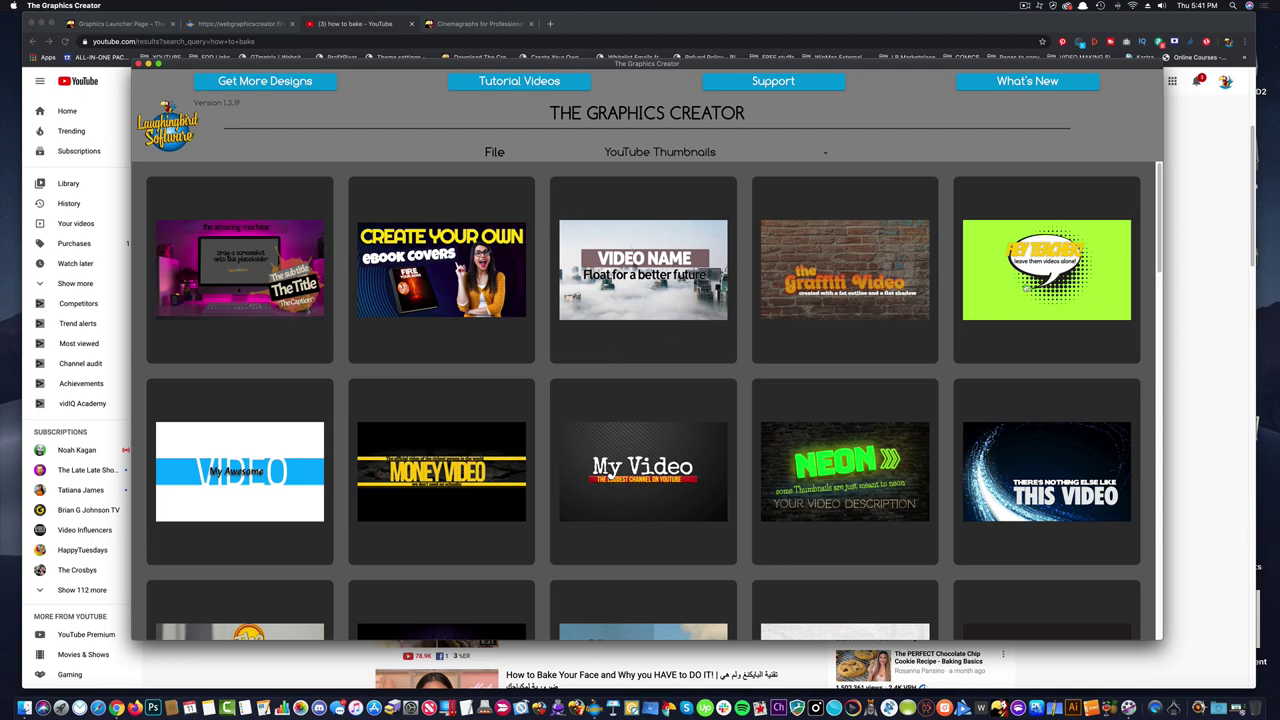